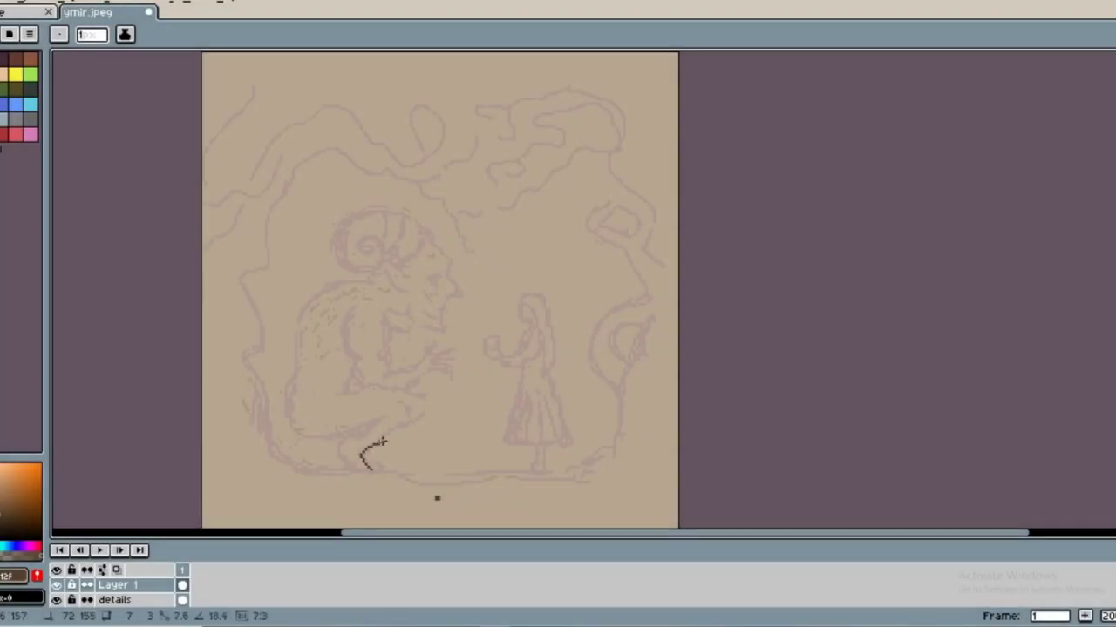
# Ink the giant's back, crouching body, legs, arm and shoulder outline over the sketch.
pyautogui.moveTo(382, 443); pyautogui.dragTo(430, 414)
pyautogui.moveTo(387, 292)
pyautogui.mouseDown()
pyautogui.moveTo(324, 402)
pyautogui.moveTo(333, 423)
pyautogui.moveTo(349, 381)
pyautogui.mouseUp()
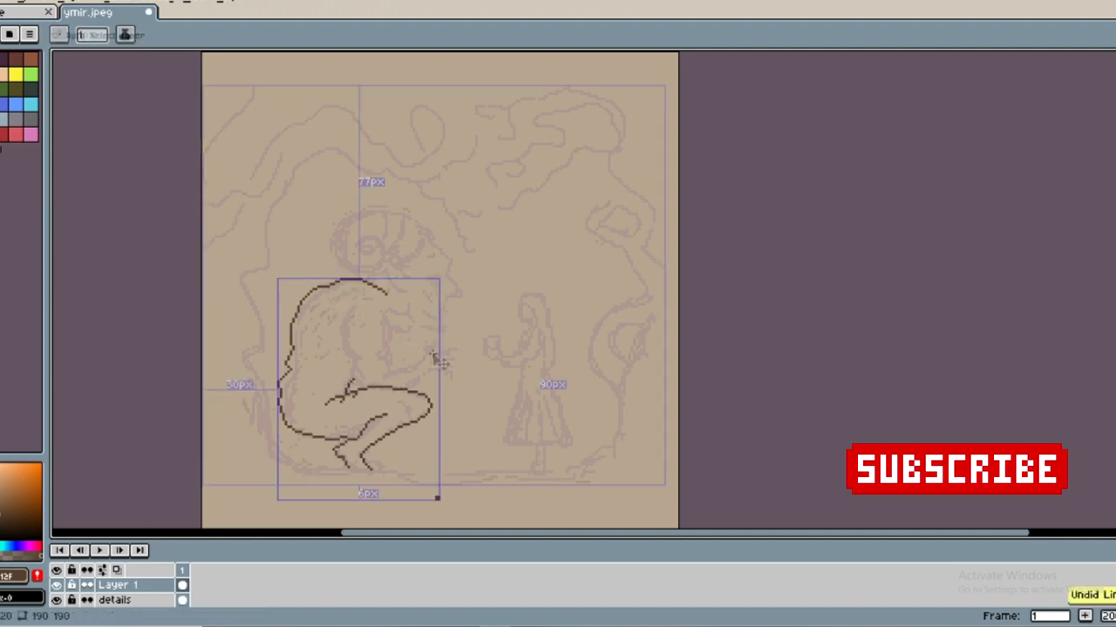
pyautogui.moveTo(349, 305)
pyautogui.mouseDown()
pyautogui.moveTo(334, 337)
pyautogui.moveTo(353, 385)
pyautogui.mouseUp()
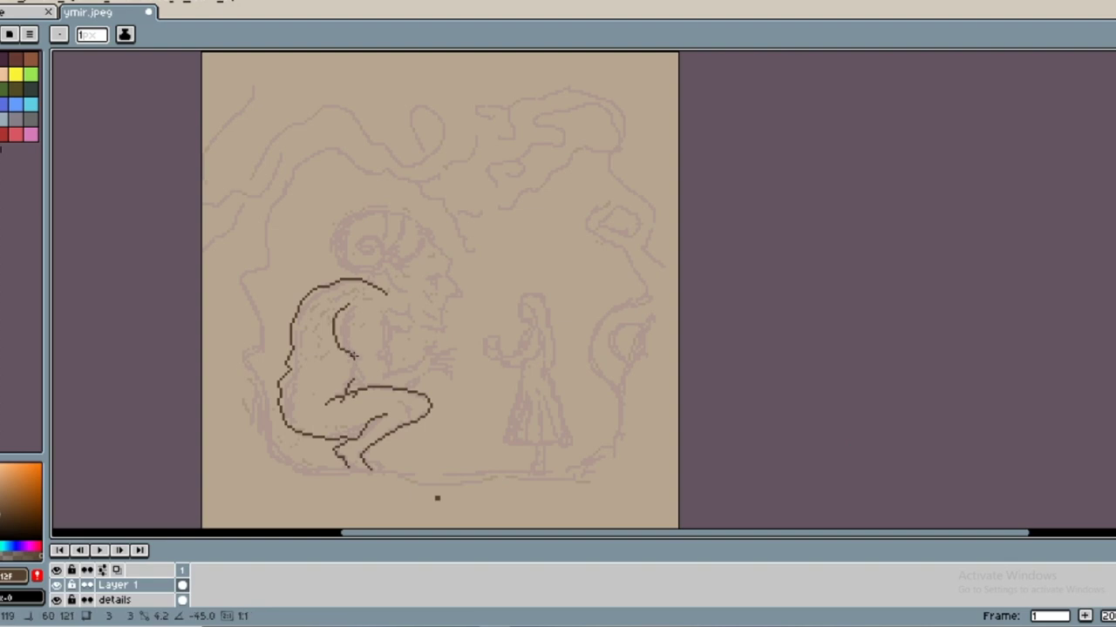
pyautogui.moveTo(389, 366)
pyautogui.mouseDown()
pyautogui.moveTo(377, 347)
pyautogui.moveTo(394, 330)
pyautogui.mouseUp()
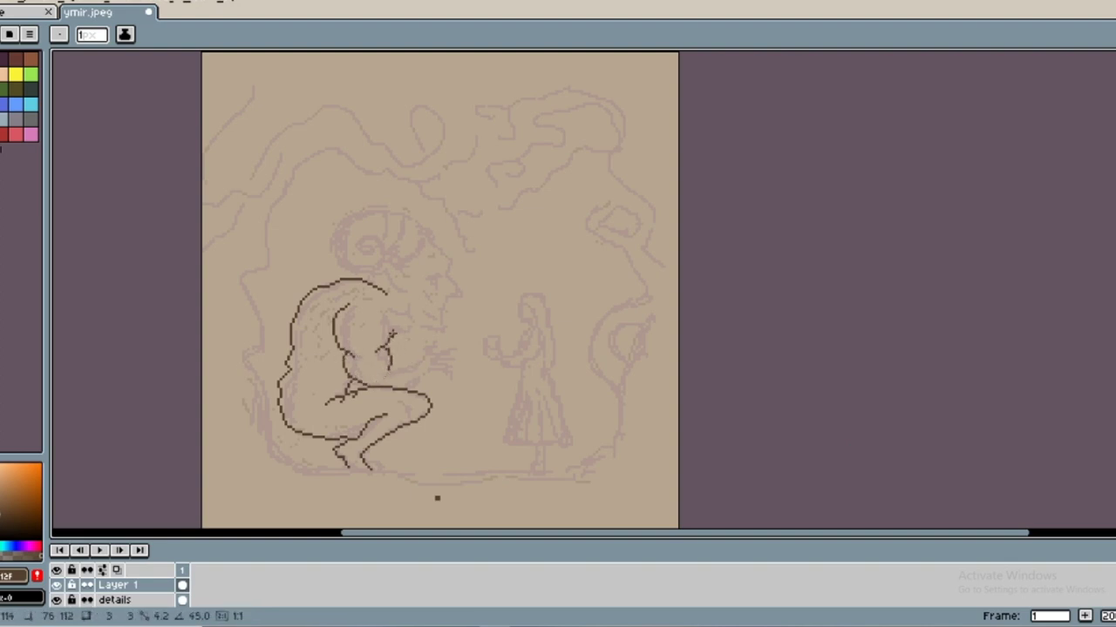
pyautogui.moveTo(382, 308); pyautogui.dragTo(367, 300)
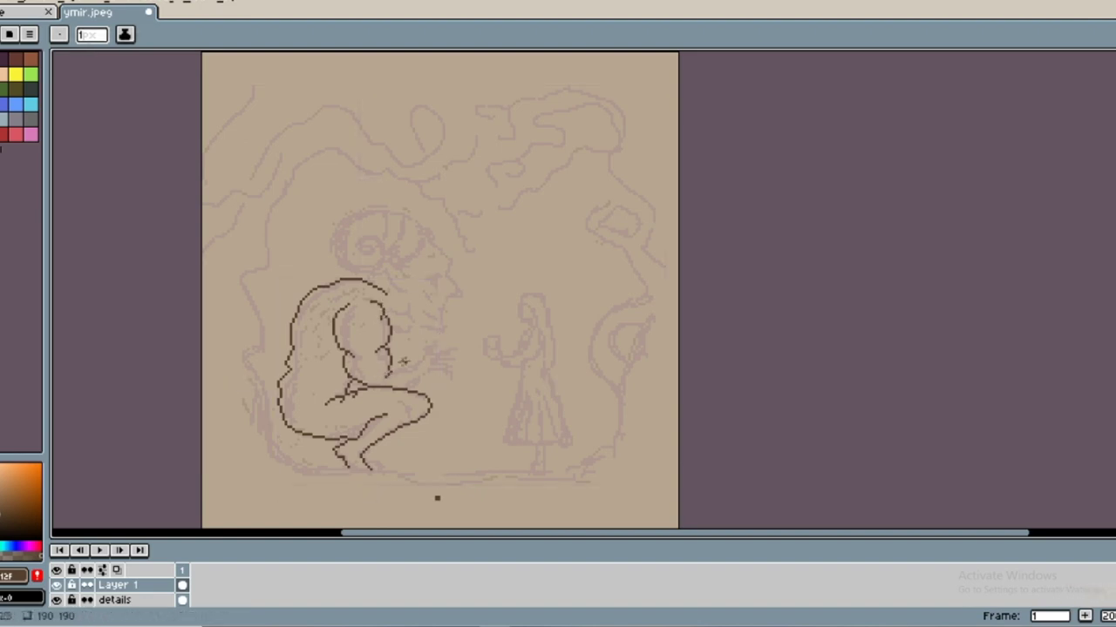
# Erase stray pixels, then outline the giant's head and spiral horn from the claws.
pyautogui.press('e')
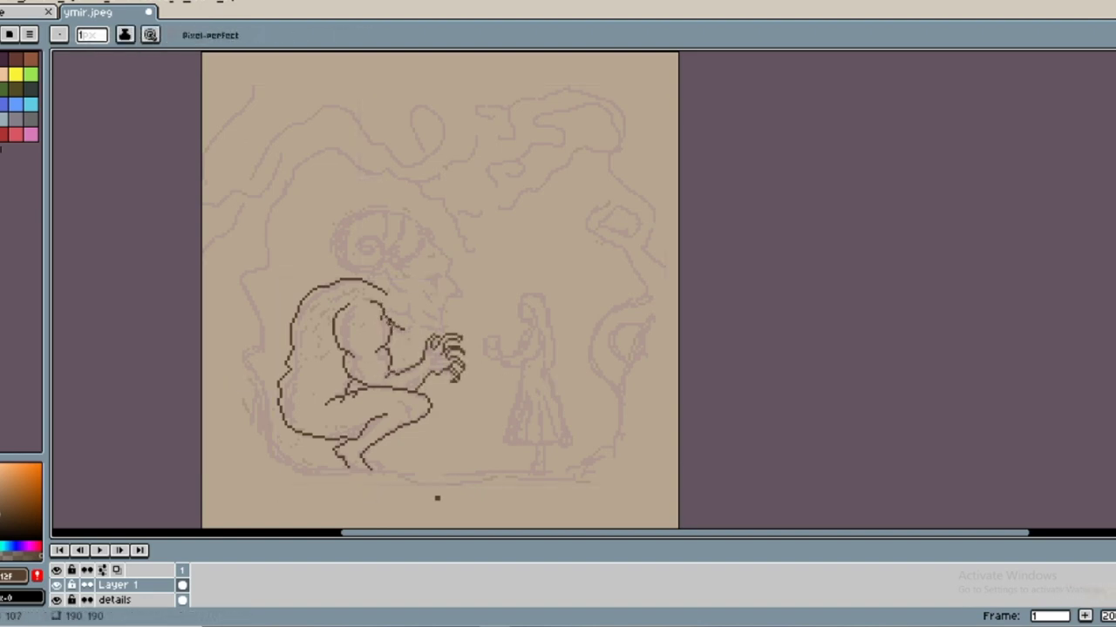
pyautogui.press('b')
pyautogui.press('e')
pyautogui.press('b')
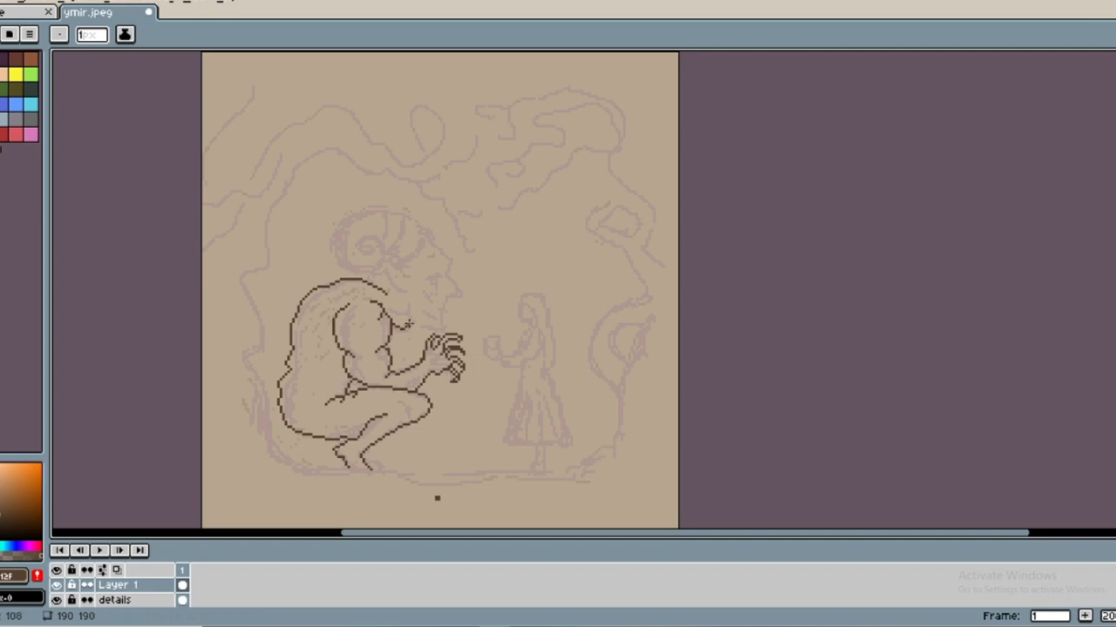
pyautogui.moveTo(417, 335)
pyautogui.mouseDown()
pyautogui.moveTo(359, 207)
pyautogui.moveTo(416, 284)
pyautogui.mouseUp()
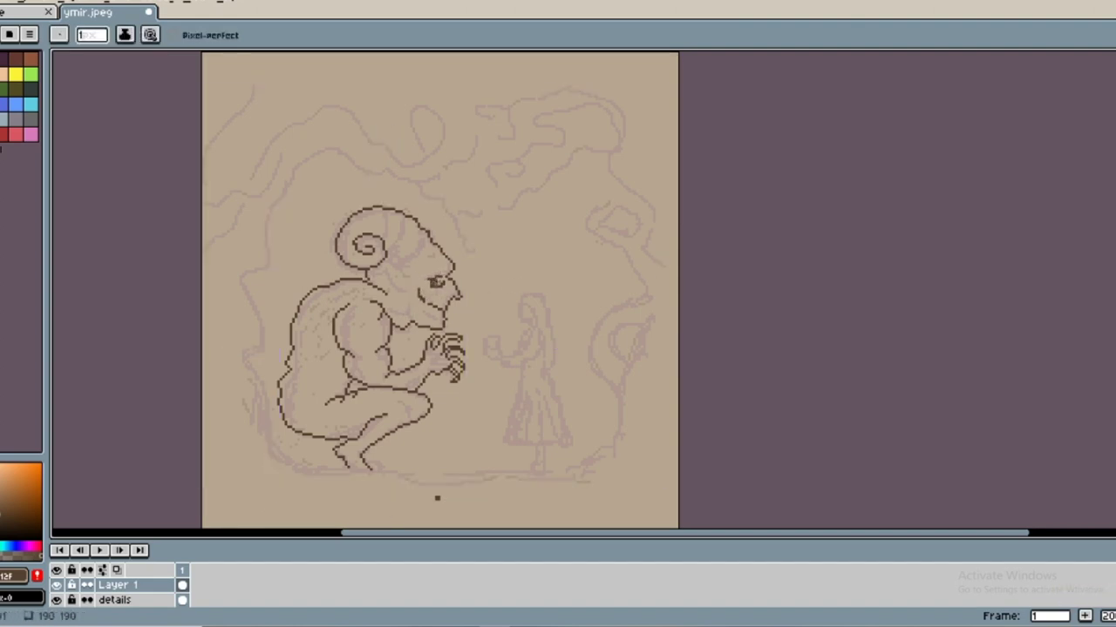
# Ink the girl's legs, feet, dress, oval head and outstretched arm.
pyautogui.moveTo(546, 444)
pyautogui.mouseDown()
pyautogui.moveTo(544, 469)
pyautogui.moveTo(528, 475)
pyautogui.moveTo(541, 476)
pyautogui.mouseUp()
pyautogui.moveTo(541, 336); pyautogui.dragTo(562, 403)
pyautogui.moveTo(534, 356); pyautogui.dragTo(501, 447)
pyautogui.moveTo(530, 327); pyautogui.dragTo(577, 446)
pyautogui.moveTo(501, 448); pyautogui.dragTo(576, 448)
pyautogui.moveTo(536, 330); pyautogui.dragTo(531, 346)
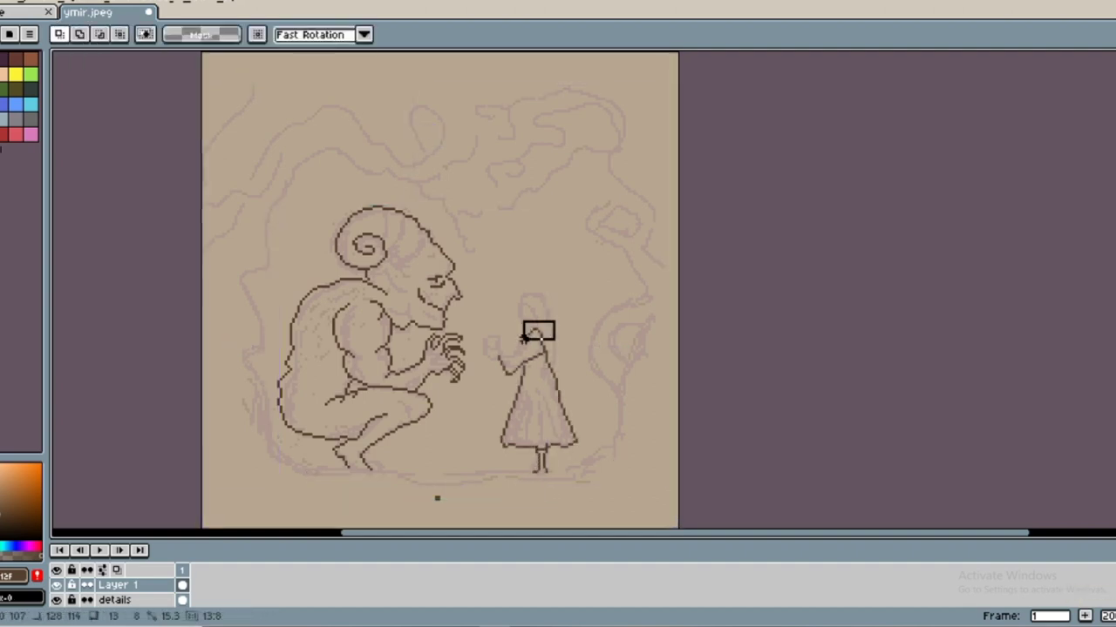
pyautogui.moveTo(532, 348); pyautogui.dragTo(498, 352)
# Clean stray pixels and trace the girl's head, long hair and dress lines.
pyautogui.press('e')
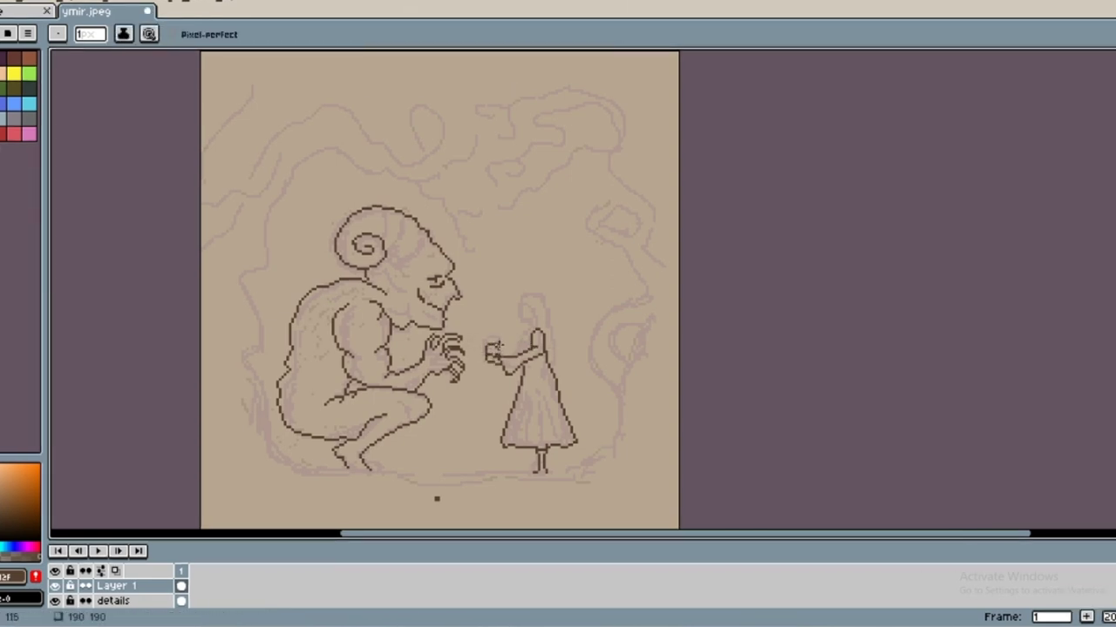
pyautogui.press('l')
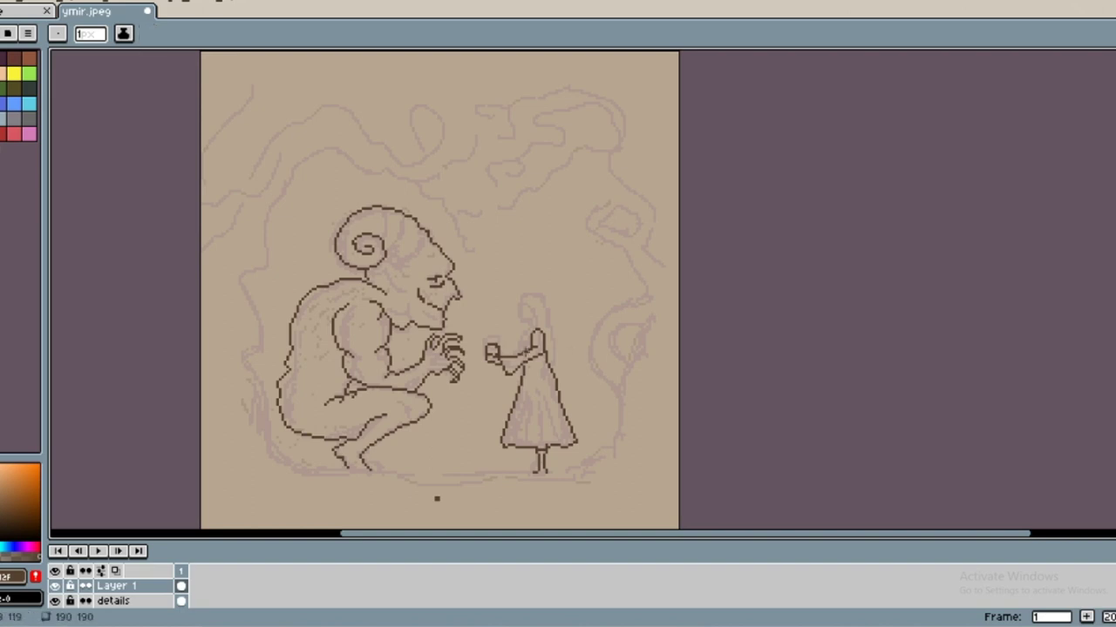
pyautogui.moveTo(521, 315); pyautogui.dragTo(549, 300)
pyautogui.moveTo(545, 321)
pyautogui.mouseDown()
pyautogui.moveTo(558, 364)
pyautogui.moveTo(544, 445)
pyautogui.mouseUp()
pyautogui.moveTo(549, 396); pyautogui.dragTo(563, 442)
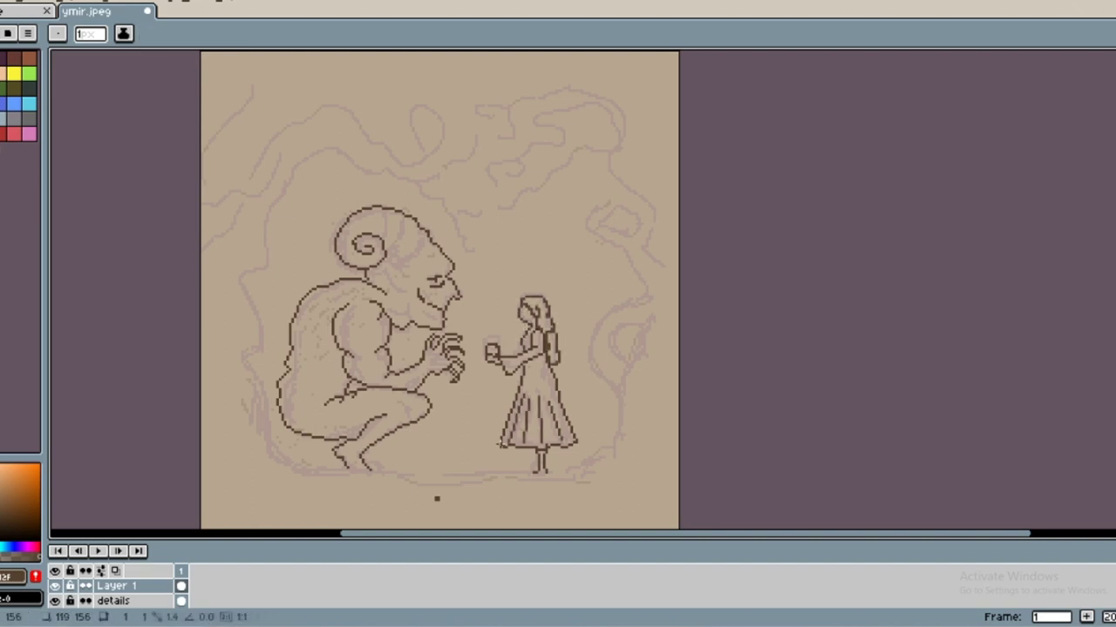
# Clear a small stray area at the girl's arm with a marquee selection.
pyautogui.hotkey('ctrl', 't')
pyautogui.press('Return')
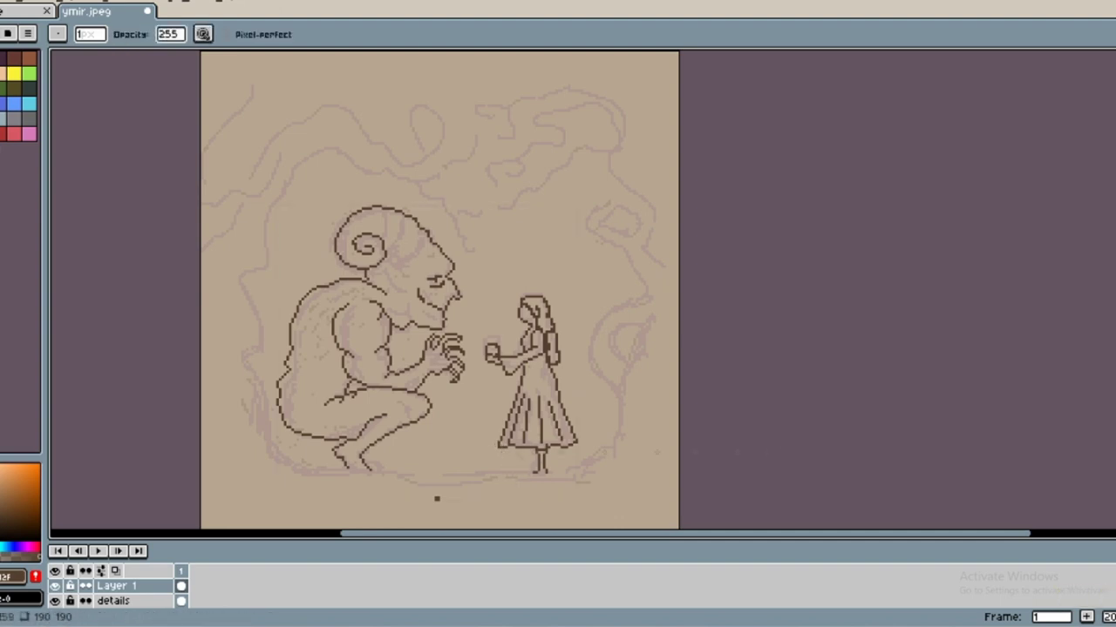
pyautogui.press('m')
pyautogui.moveTo(511, 330); pyautogui.dragTo(536, 357)
pyautogui.press('Delete')
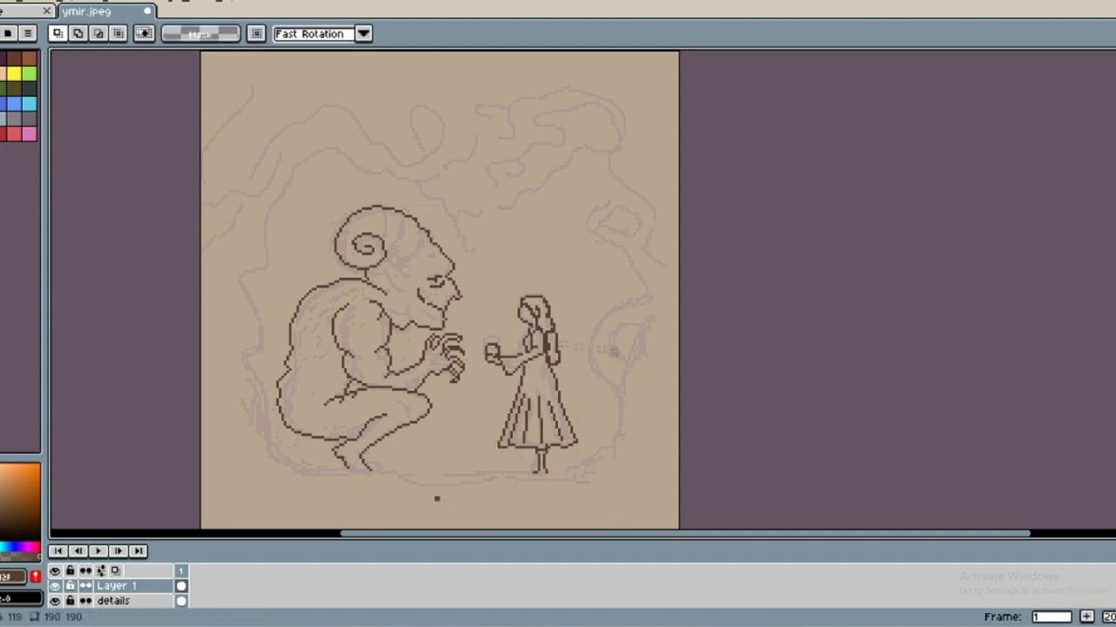
pyautogui.press('b')
pyautogui.press('e')
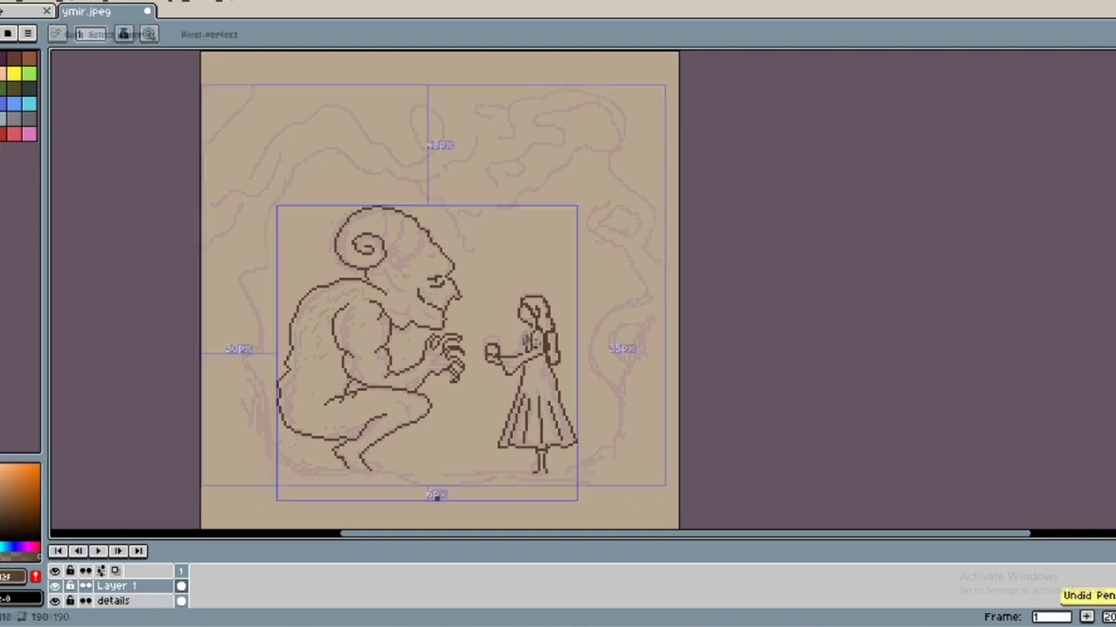
pyautogui.press('b')
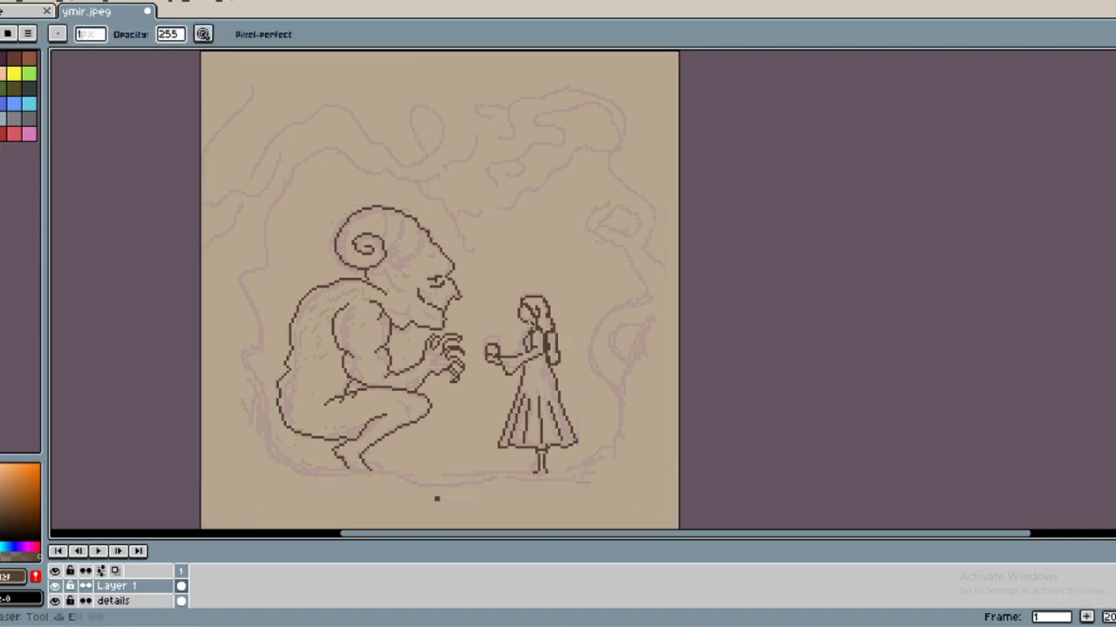
pyautogui.press('b')
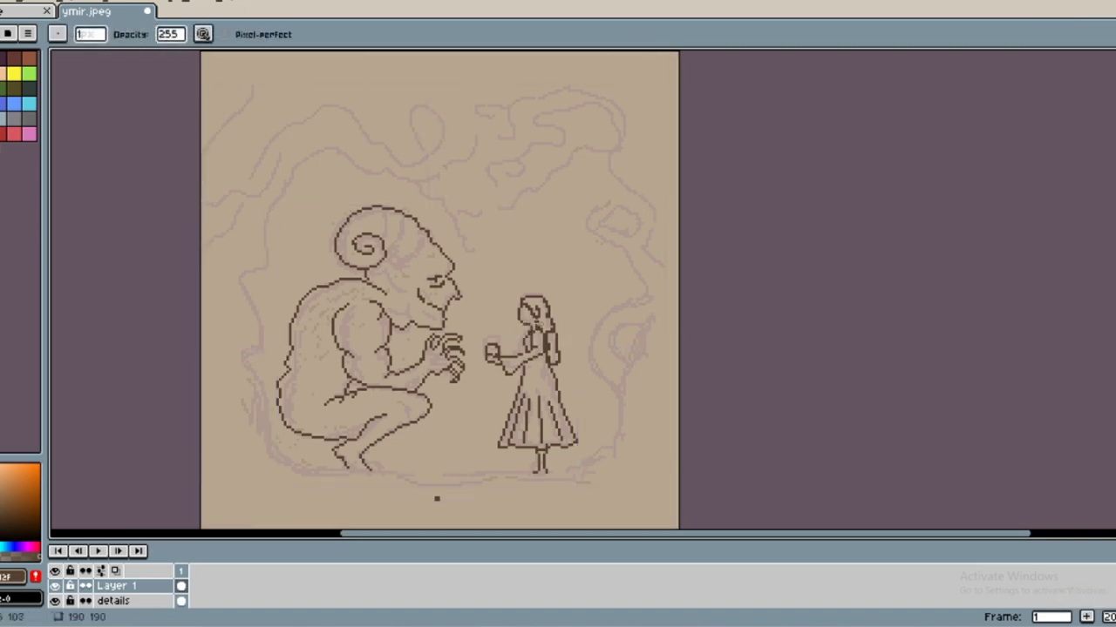
pyautogui.press('m')
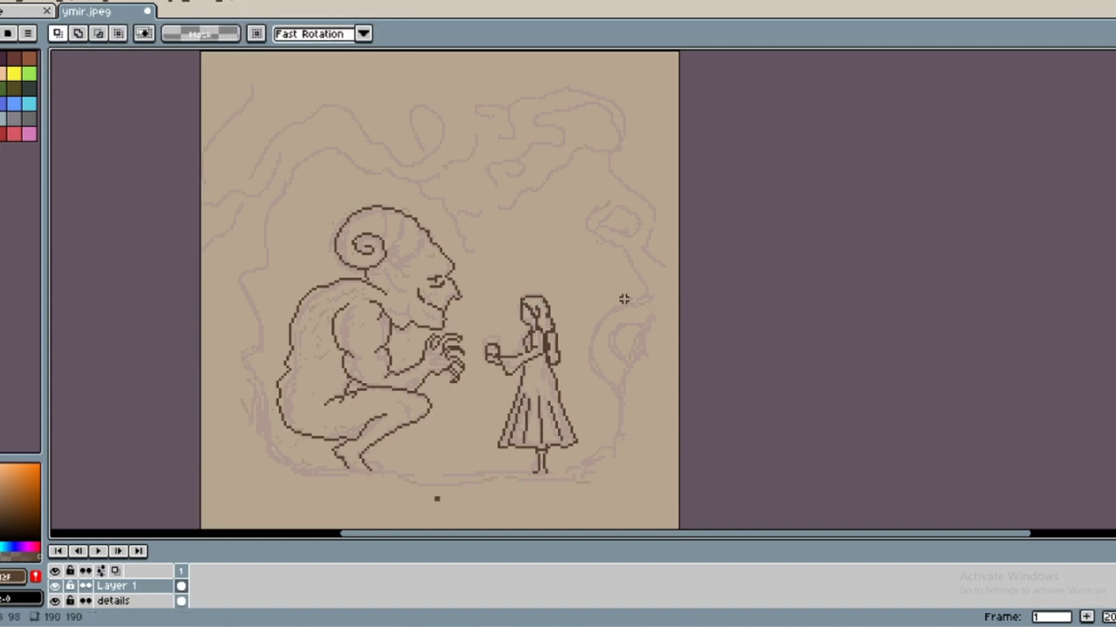
pyautogui.press('b')
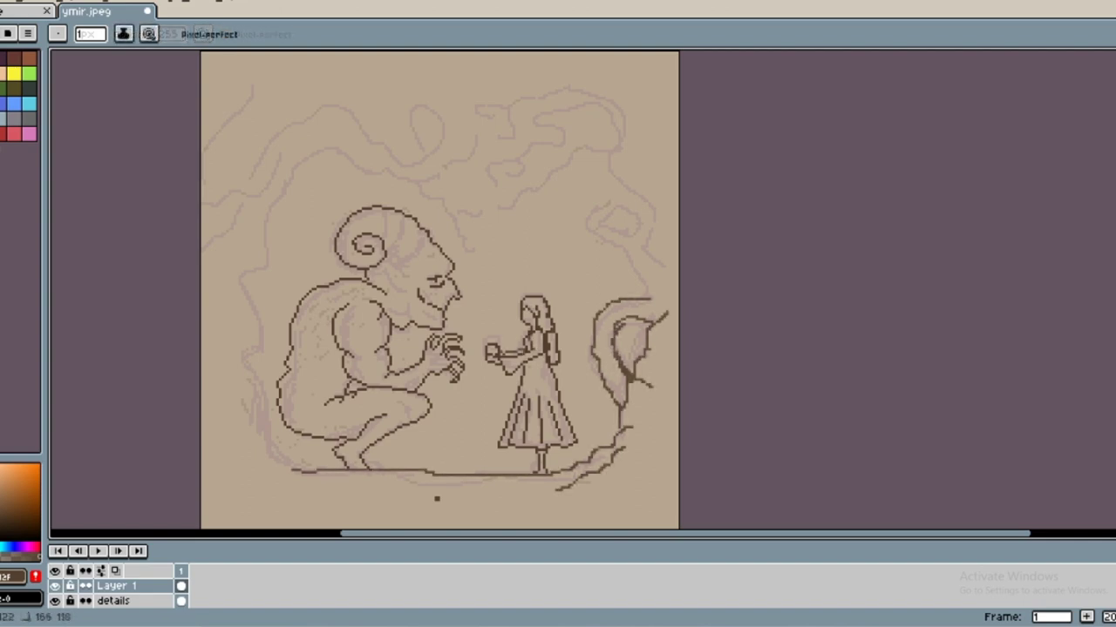
# Ink the right cave edge and the swirling roots across the upper right.
pyautogui.moveTo(643, 299)
pyautogui.mouseDown()
pyautogui.moveTo(669, 294)
pyautogui.moveTo(668, 312)
pyautogui.moveTo(624, 244)
pyautogui.moveTo(668, 265)
pyautogui.moveTo(595, 170)
pyautogui.moveTo(612, 248)
pyautogui.mouseUp()
pyautogui.moveTo(492, 135); pyautogui.dragTo(636, 131)
pyautogui.moveTo(601, 187); pyautogui.dragTo(610, 262)
pyautogui.moveTo(621, 152); pyautogui.dragTo(678, 214)
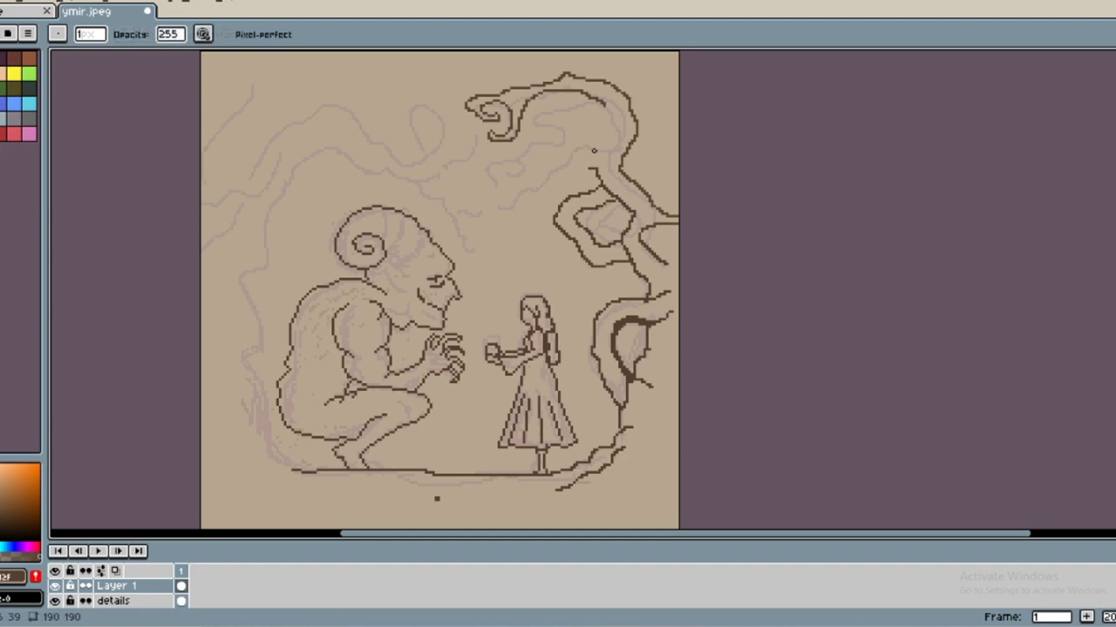
pyautogui.press('e')
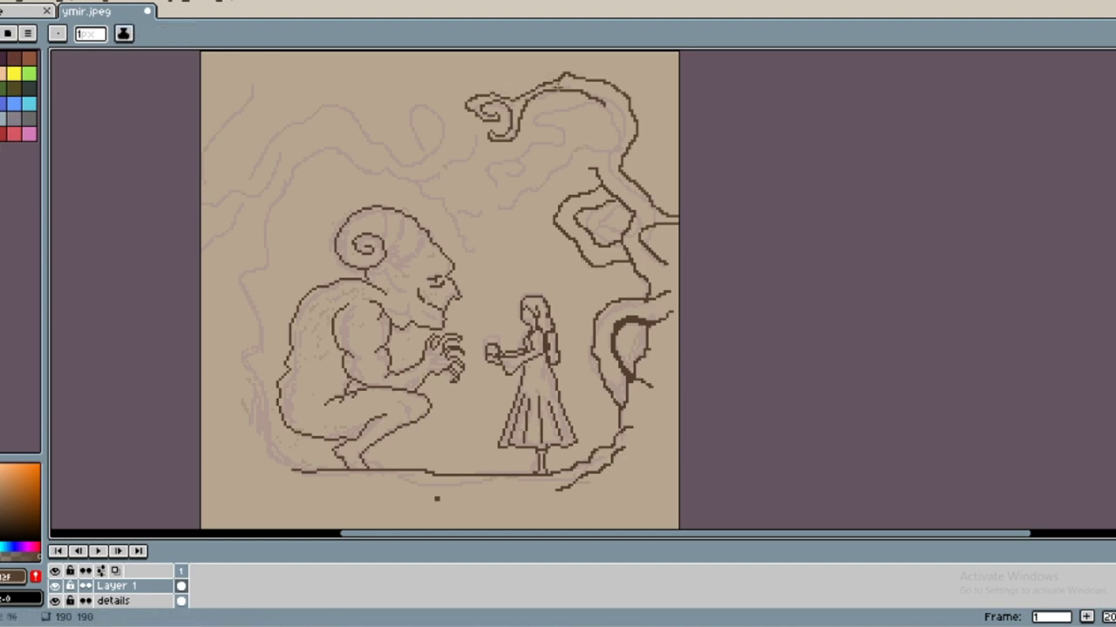
pyautogui.press('b')
pyautogui.moveTo(579, 228); pyautogui.dragTo(602, 251)
# Ink the upper roots, the giant's left side and a root loop above the giant.
pyautogui.moveTo(620, 107); pyautogui.dragTo(472, 185)
pyautogui.moveTo(610, 130); pyautogui.dragTo(493, 214)
pyautogui.moveTo(252, 277)
pyautogui.mouseDown()
pyautogui.moveTo(294, 470)
pyautogui.moveTo(344, 146)
pyautogui.moveTo(457, 222)
pyautogui.moveTo(476, 255)
pyautogui.mouseUp()
pyautogui.moveTo(458, 211); pyautogui.dragTo(476, 253)
pyautogui.moveTo(436, 208)
pyautogui.mouseDown()
pyautogui.moveTo(471, 131)
pyautogui.moveTo(401, 166)
pyautogui.mouseUp()
pyautogui.moveTo(235, 174); pyautogui.dragTo(448, 174)
pyautogui.moveTo(254, 204); pyautogui.dragTo(203, 262)
pyautogui.moveTo(344, 54)
pyautogui.mouseDown()
pyautogui.moveTo(262, 86)
pyautogui.moveTo(203, 158)
pyautogui.mouseUp()
# Draw the upper-left cave edge and add hatching at the lower left.
pyautogui.moveTo(258, 83); pyautogui.dragTo(239, 117)
pyautogui.moveTo(338, 54); pyautogui.dragTo(251, 87)
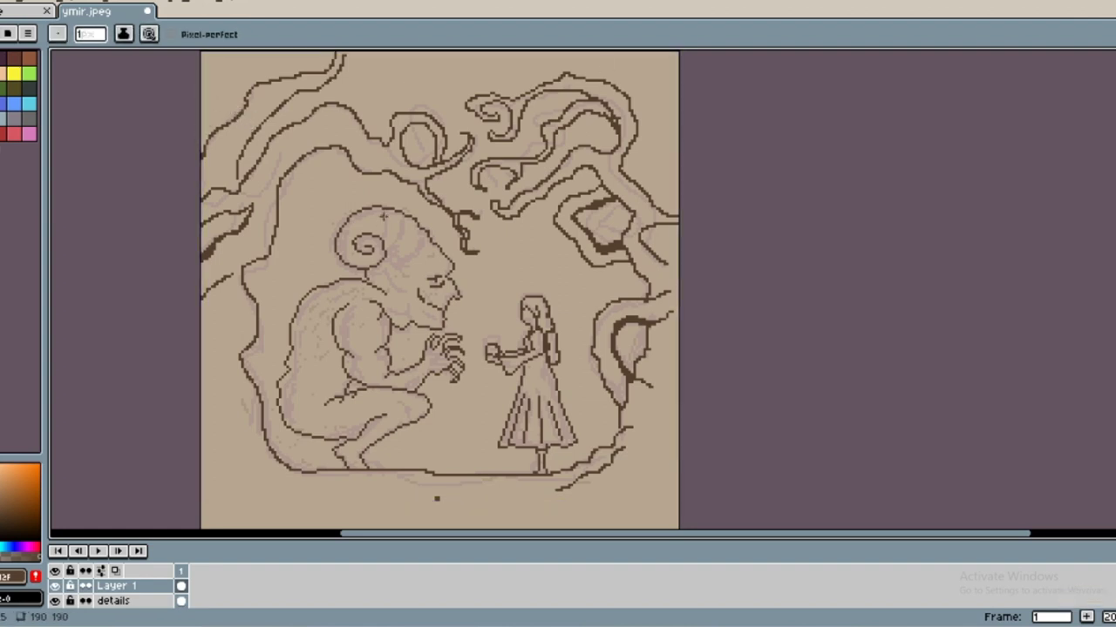
pyautogui.moveTo(396, 261); pyautogui.dragTo(418, 287)
pyautogui.moveTo(252, 418); pyautogui.dragTo(218, 475)
pyautogui.moveTo(235, 435); pyautogui.dragTo(248, 475)
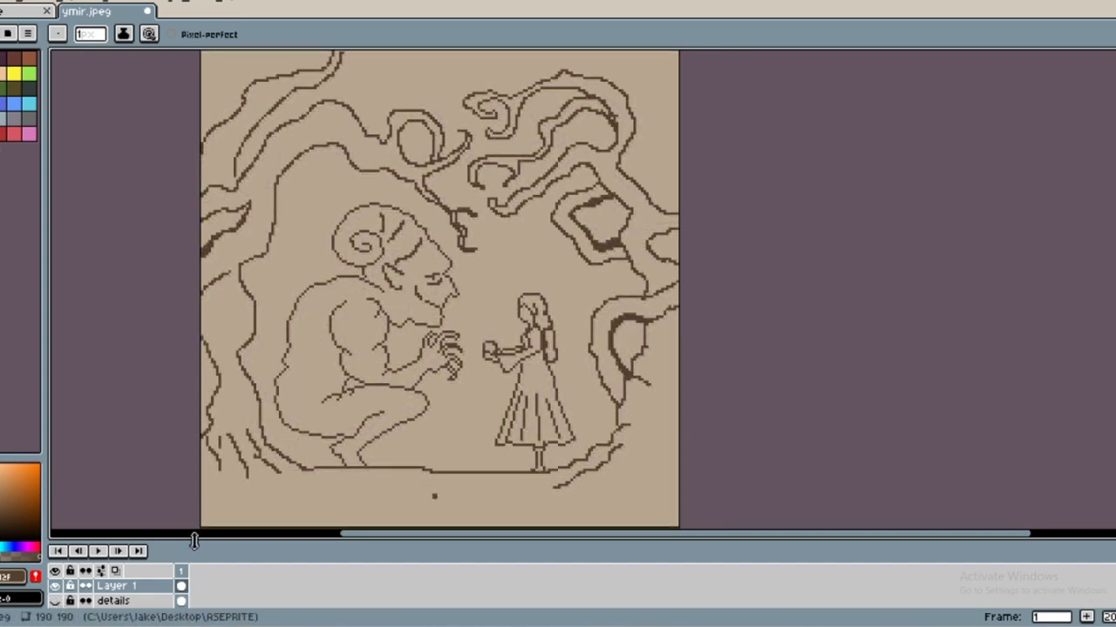
# Draw the ground line curving up to the right and fill outside the cave border dark.
pyautogui.moveTo(223, 486)
pyautogui.mouseDown()
pyautogui.moveTo(382, 507)
pyautogui.moveTo(643, 467)
pyautogui.moveTo(678, 440)
pyautogui.mouseUp()
pyautogui.moveTo(286, 499); pyautogui.dragTo(213, 409)
pyautogui.moveTo(223, 422)
pyautogui.mouseDown()
pyautogui.moveTo(209, 324)
pyautogui.moveTo(227, 253)
pyautogui.moveTo(216, 110)
pyautogui.mouseUp()
pyautogui.click(209, 514)
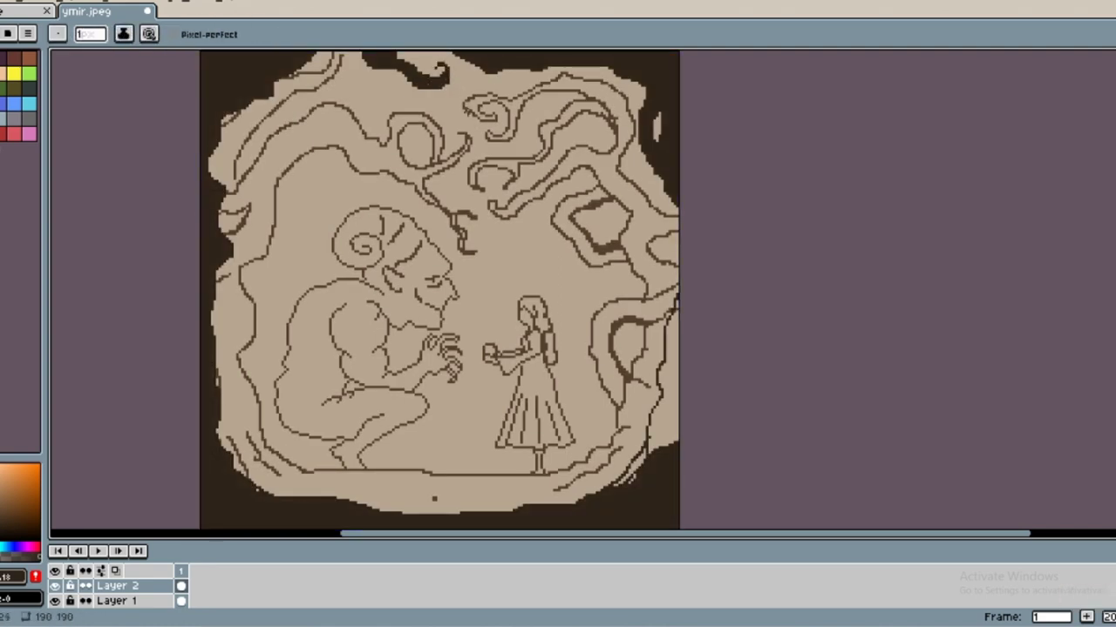
# Darken the upper-left root area and the canvas's right edge with dark brown.
pyautogui.moveTo(324, 84)
pyautogui.mouseDown()
pyautogui.moveTo(353, 89)
pyautogui.moveTo(263, 122)
pyautogui.mouseUp()
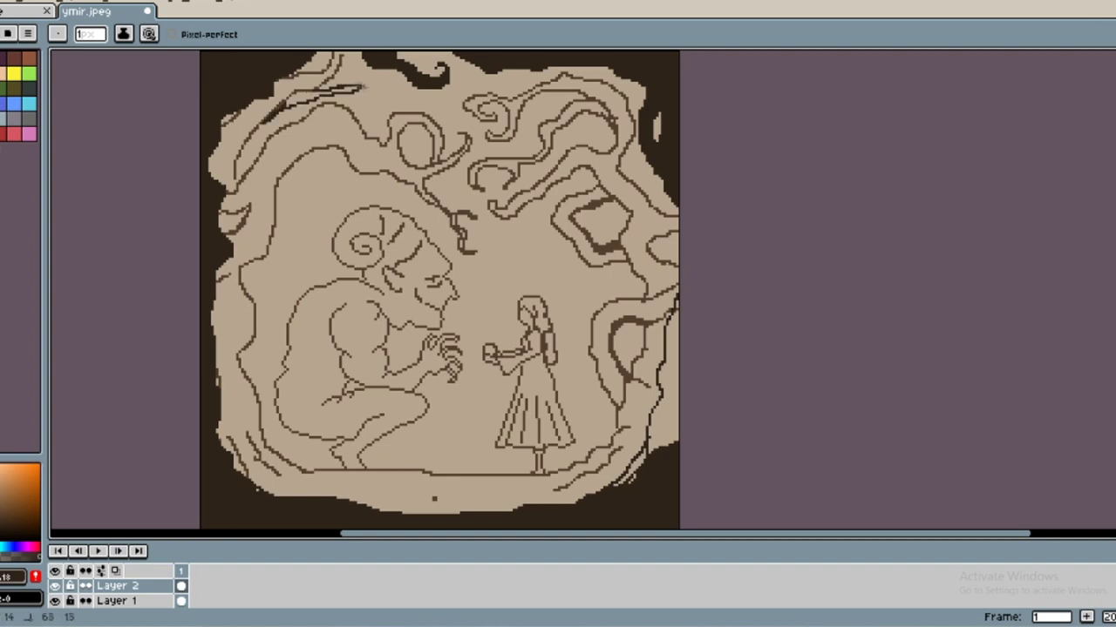
pyautogui.press('g')
pyautogui.click(300, 97)
pyautogui.click(343, 89)
pyautogui.press('b')
pyautogui.moveTo(647, 153)
pyautogui.mouseDown()
pyautogui.moveTo(670, 262)
pyautogui.moveTo(676, 454)
pyautogui.mouseUp()
pyautogui.press('g')
pyautogui.click(664, 235)
# Darken the left and bottom cave edges and redraw hatching on the giant's arm.
pyautogui.press('b')
pyautogui.moveTo(212, 273); pyautogui.dragTo(225, 366)
pyautogui.moveTo(211, 296); pyautogui.dragTo(228, 410)
pyautogui.moveTo(434, 498); pyautogui.dragTo(235, 471)
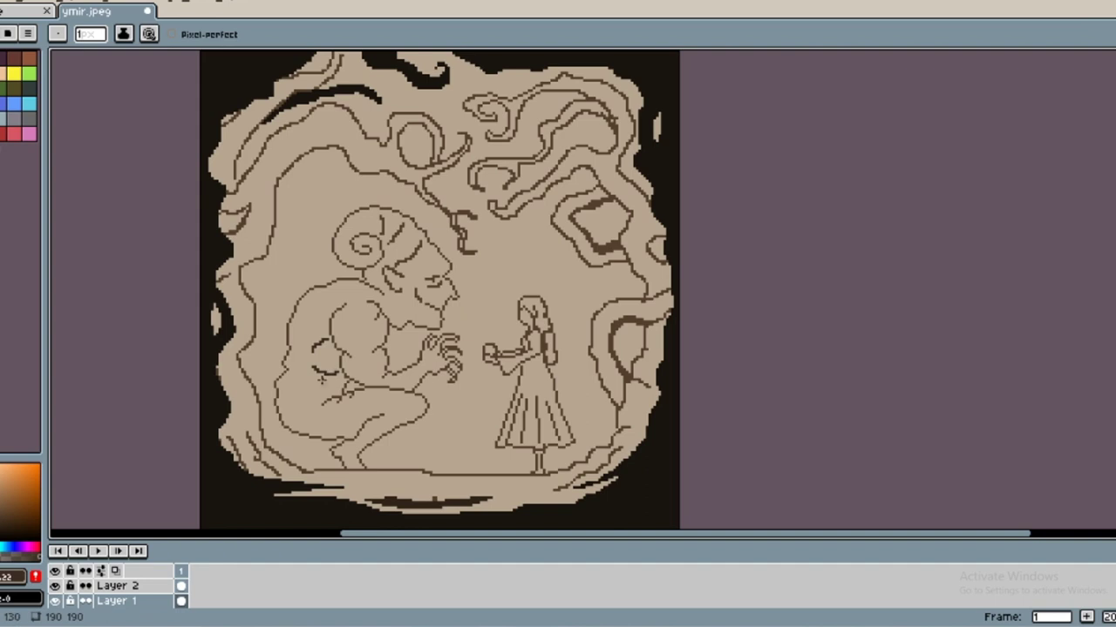
pyautogui.hotkey('ctrl', 'z')
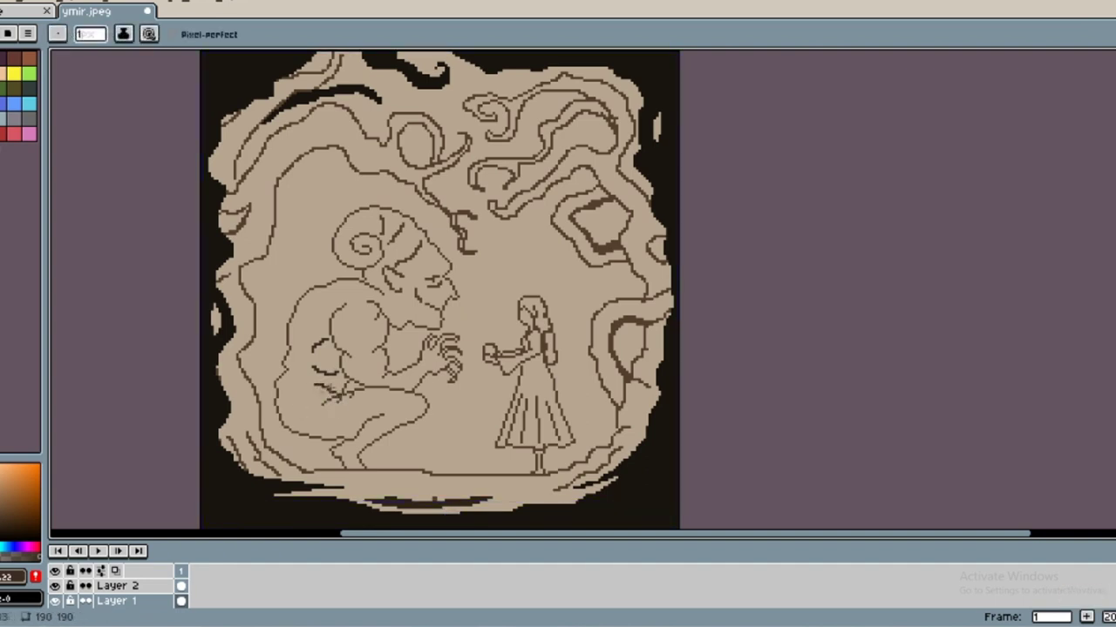
pyautogui.hotkey('ctrl', 'z')
pyautogui.moveTo(319, 372)
pyautogui.mouseDown()
pyautogui.moveTo(328, 386)
pyautogui.moveTo(349, 362)
pyautogui.mouseUp()
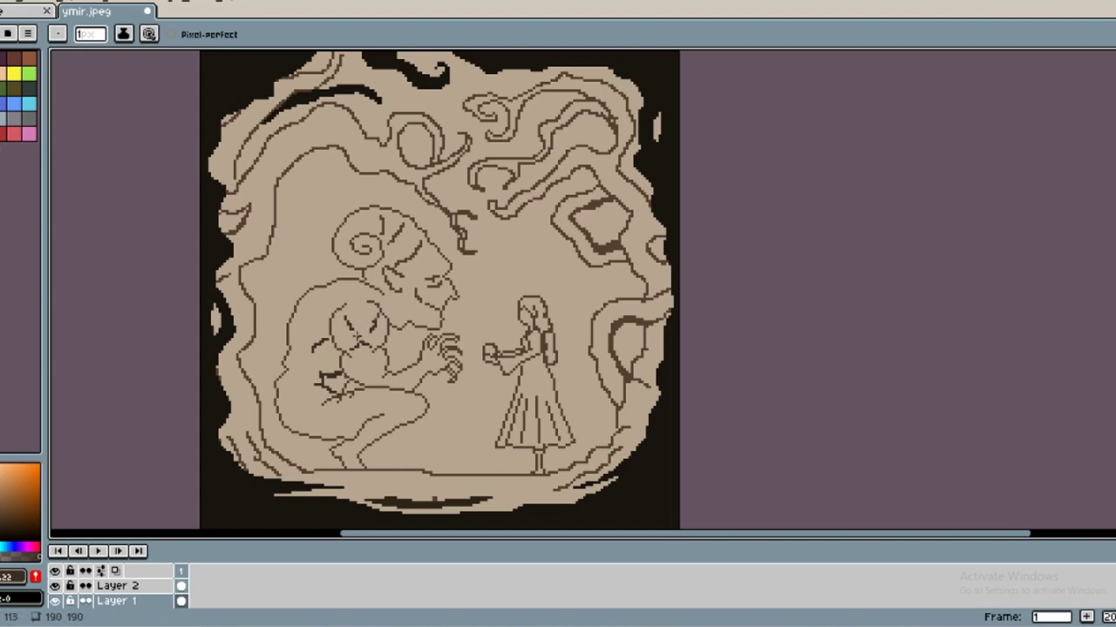
pyautogui.moveTo(223, 136); pyautogui.dragTo(289, 56)
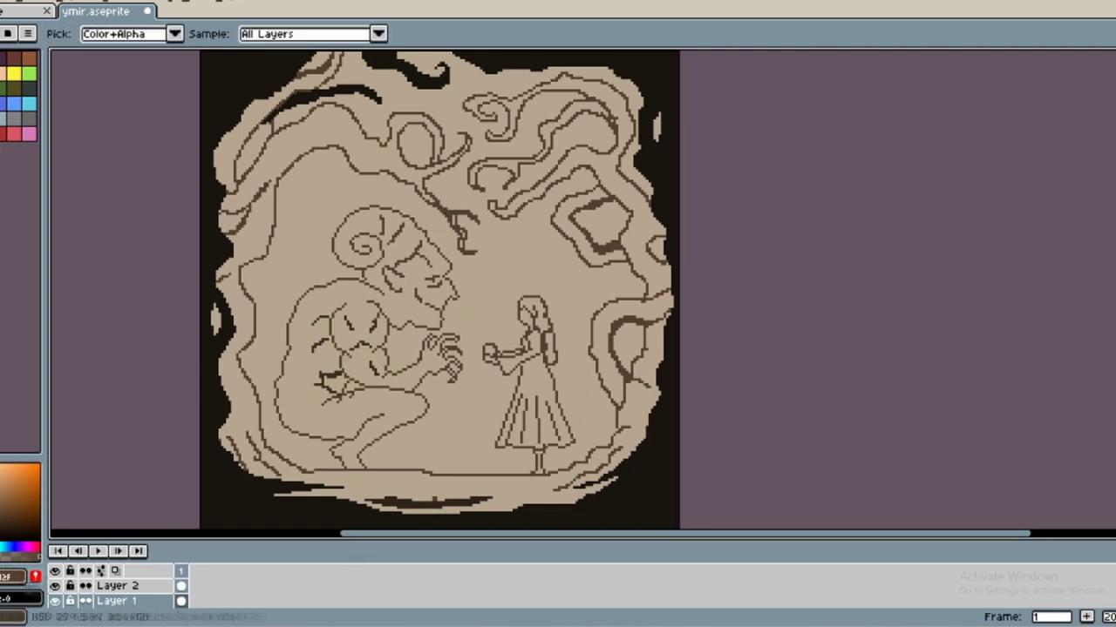
# Fill the cave interior with a lighter beige.
pyautogui.hotkey('ctrl', 'z')
pyautogui.press('g')
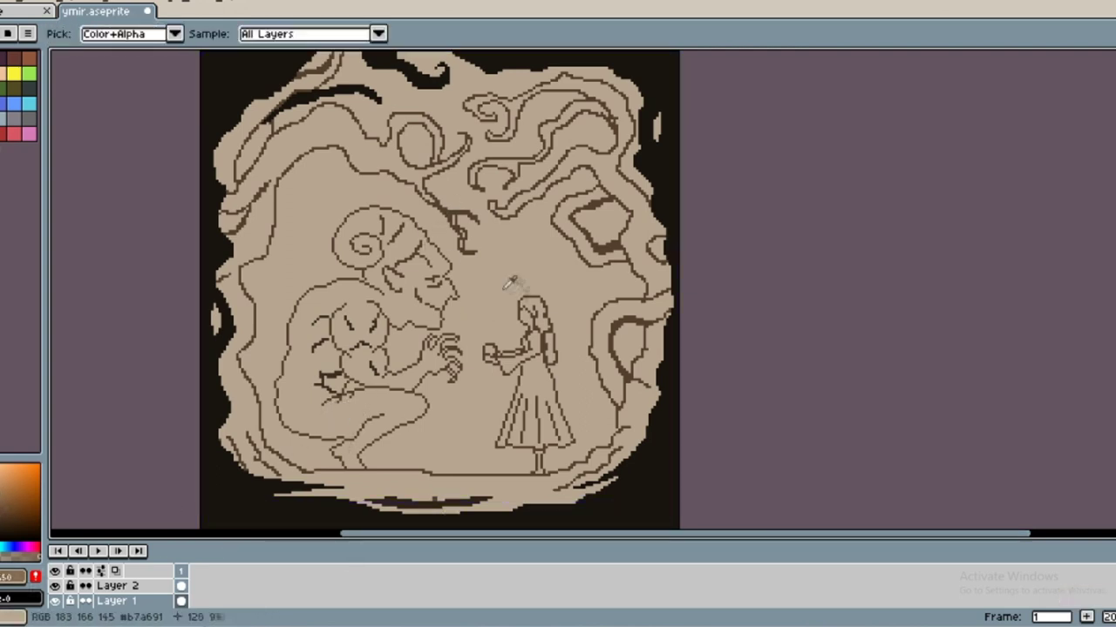
pyautogui.click(310, 319)
pyautogui.press('b')
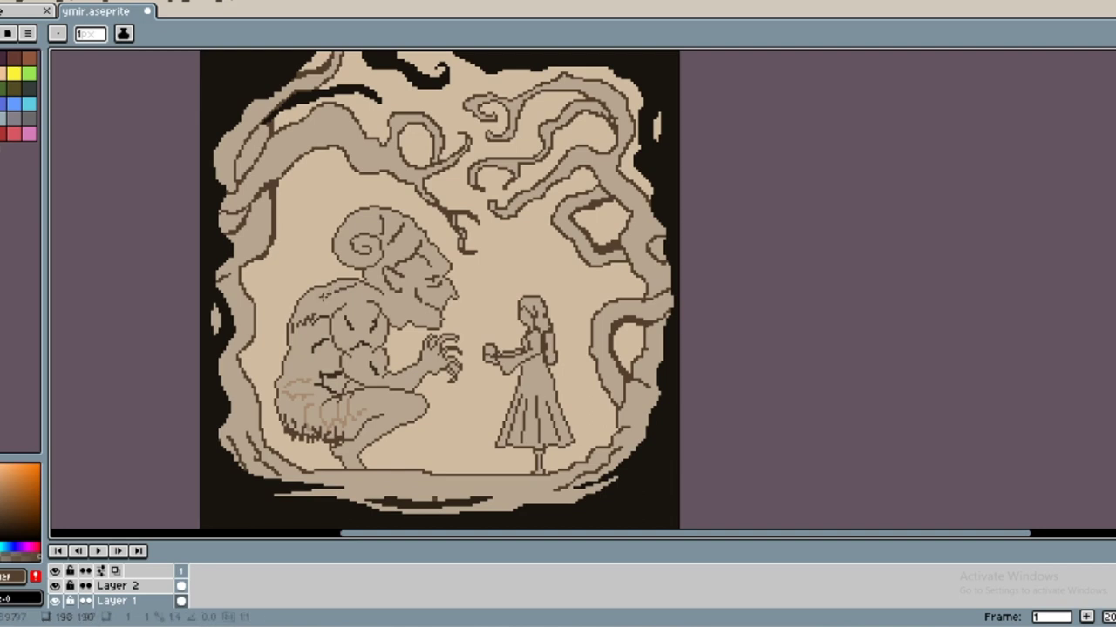
# Sample the giant's body colour and fill its horn, torso and arm light brown.
pyautogui.press('i')
pyautogui.keyDown('alt'); pyautogui.click(328, 376); pyautogui.keyUp('alt')
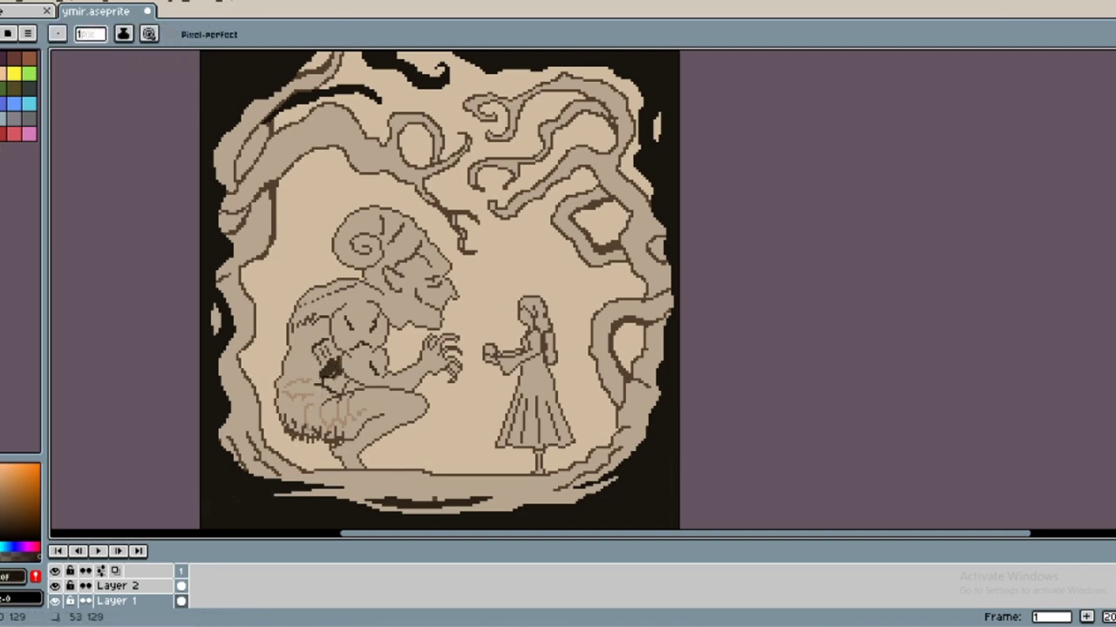
pyautogui.press('g')
pyautogui.keyDown('alt'); pyautogui.click(331, 379); pyautogui.keyUp('alt')
pyautogui.click(332, 379)
pyautogui.press('b')
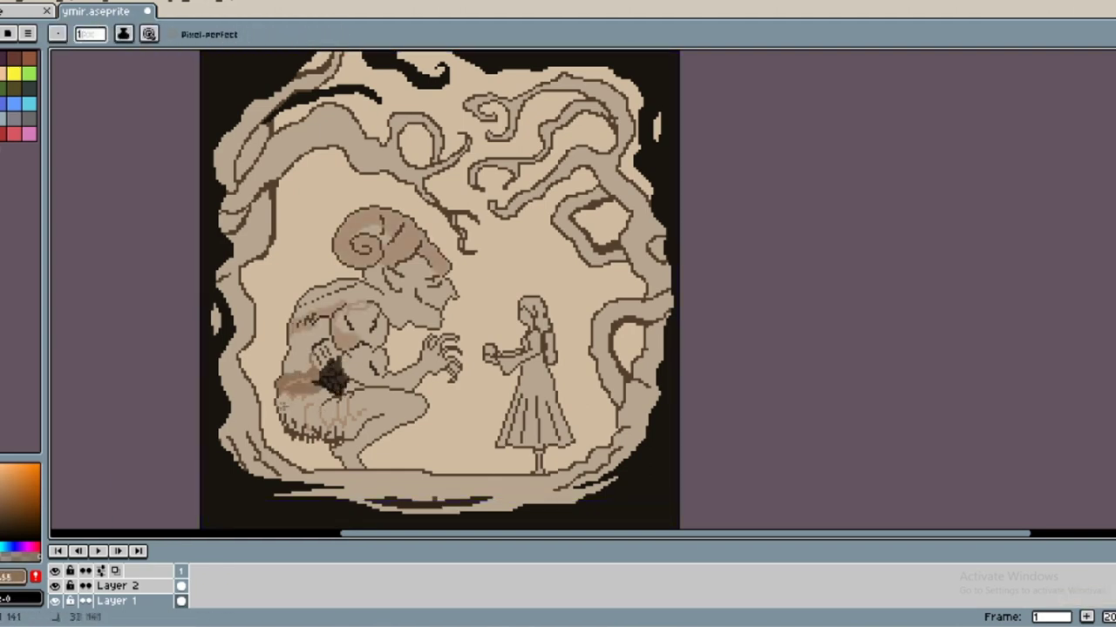
# Fill the sections of the giant's lower body light brown.
pyautogui.press('g')
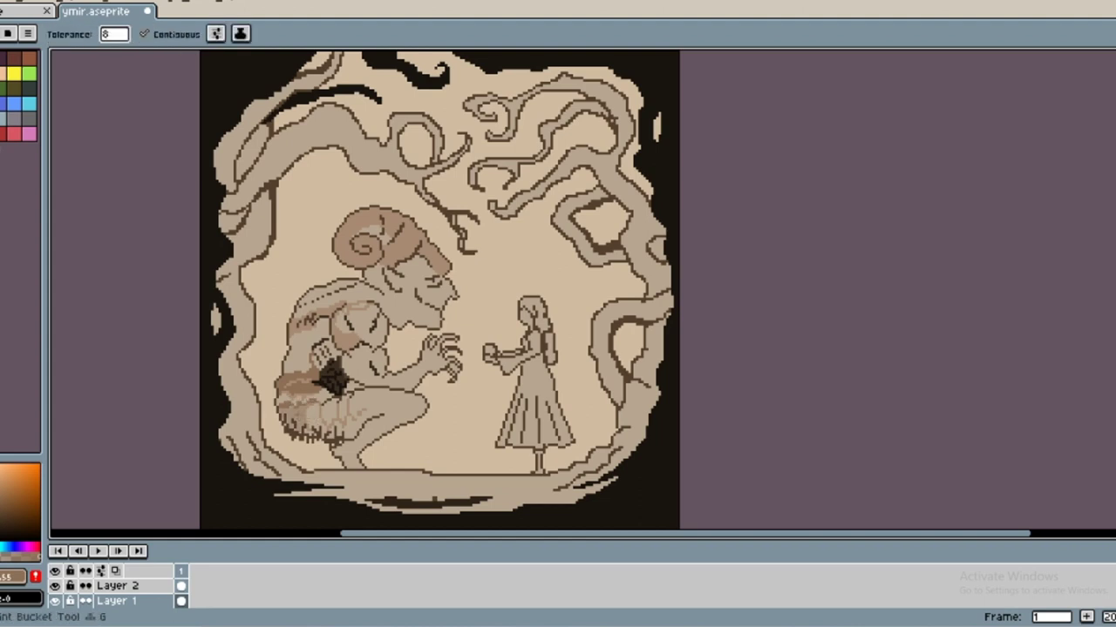
pyautogui.click(314, 418)
pyautogui.click(344, 407)
pyautogui.press('b')
pyautogui.press('g')
pyautogui.click(373, 406)
pyautogui.press('b')
pyautogui.press('g')
pyautogui.click(366, 401)
pyautogui.press('b')
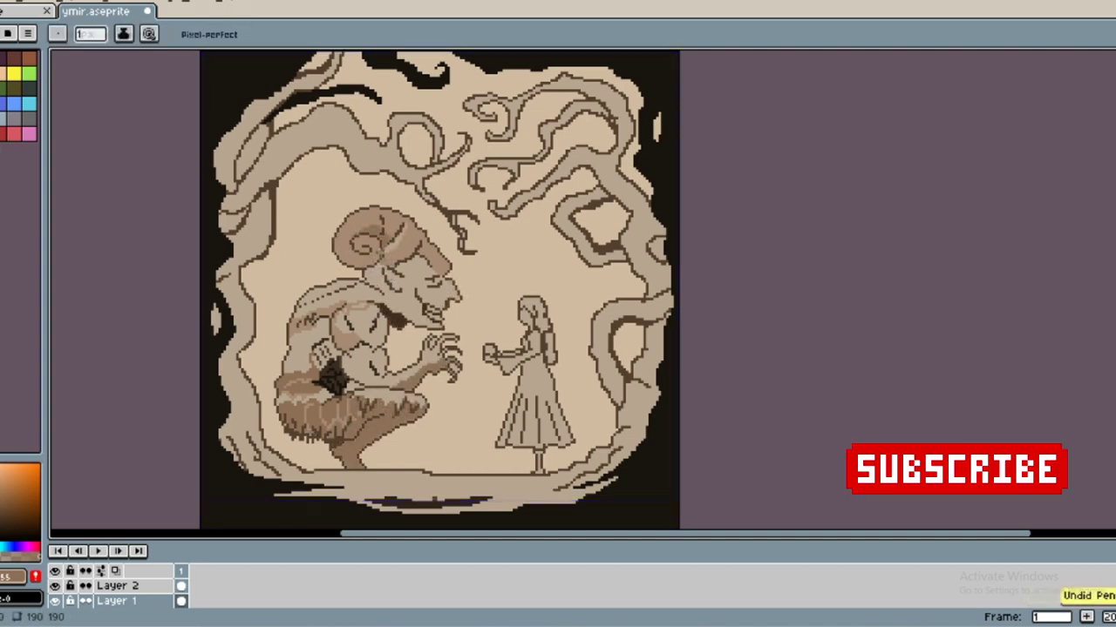
# Fill a dark patch beside the horn and shade the giant's head and face darker.
pyautogui.press('g')
pyautogui.click(359, 258)
pyautogui.press('b')
pyautogui.press('i')
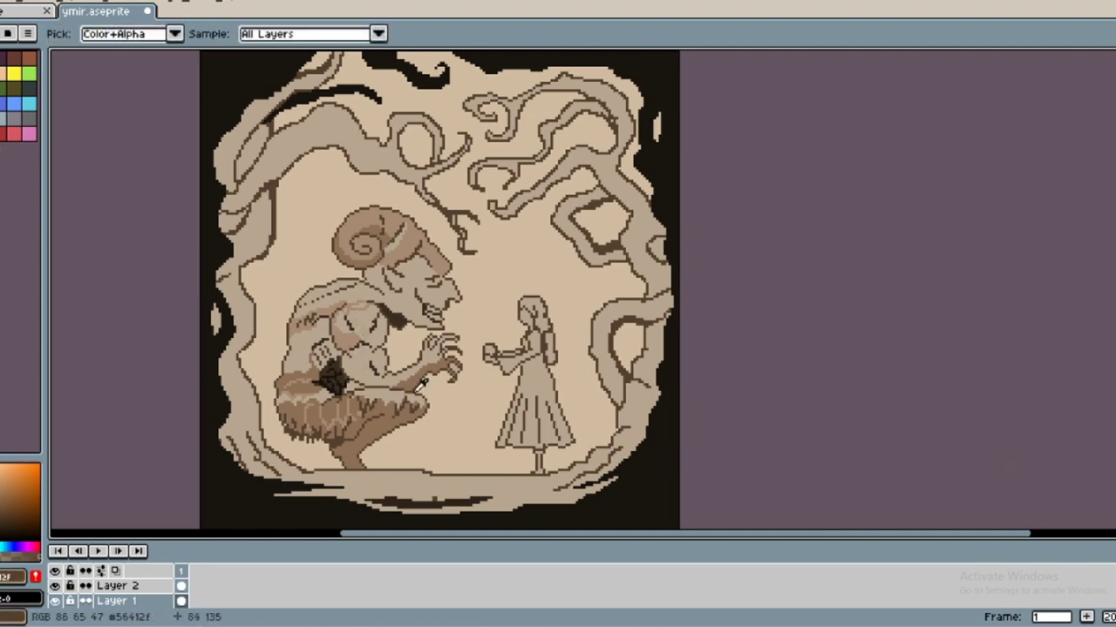
pyautogui.click(389, 307)
pyautogui.press('b')
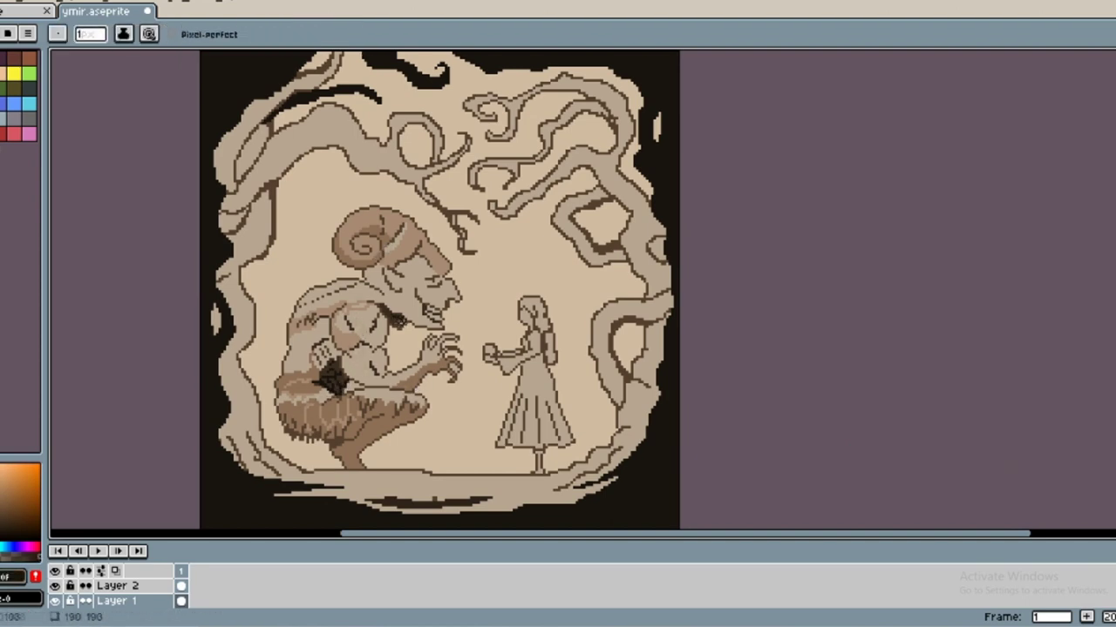
pyautogui.moveTo(421, 297)
pyautogui.mouseDown()
pyautogui.moveTo(443, 277)
pyautogui.moveTo(435, 298)
pyautogui.mouseUp()
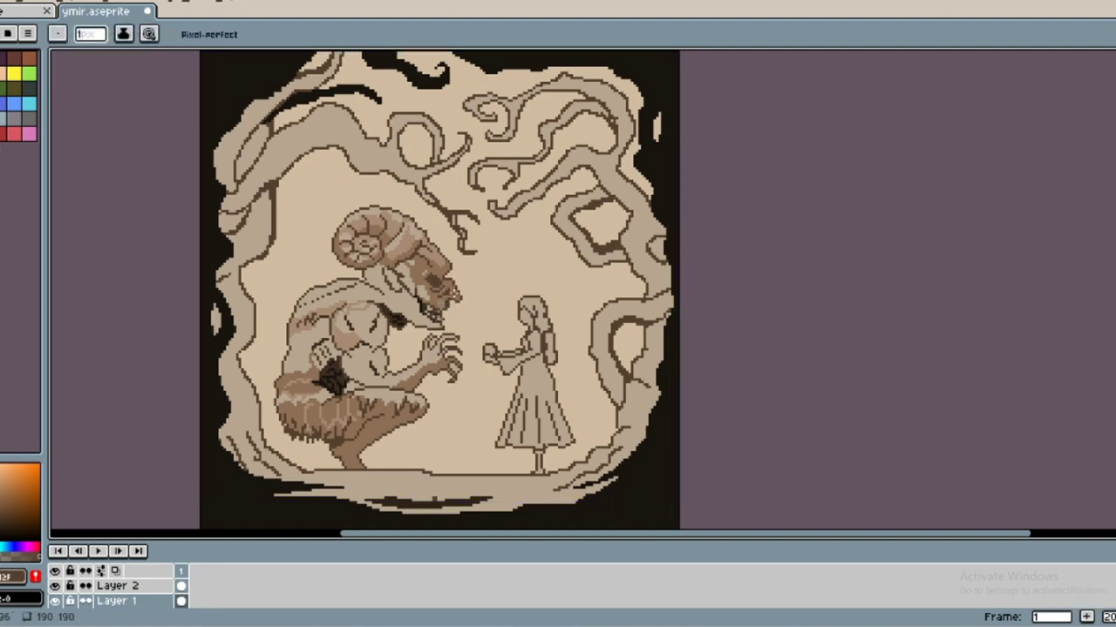
pyautogui.press('i')
pyautogui.click(440, 298)
pyautogui.press('b')
pyautogui.keyDown('alt'); pyautogui.click(441, 311); pyautogui.keyUp('alt')
# Sample darker browns and fill a small area near the giant's face.
pyautogui.press('g')
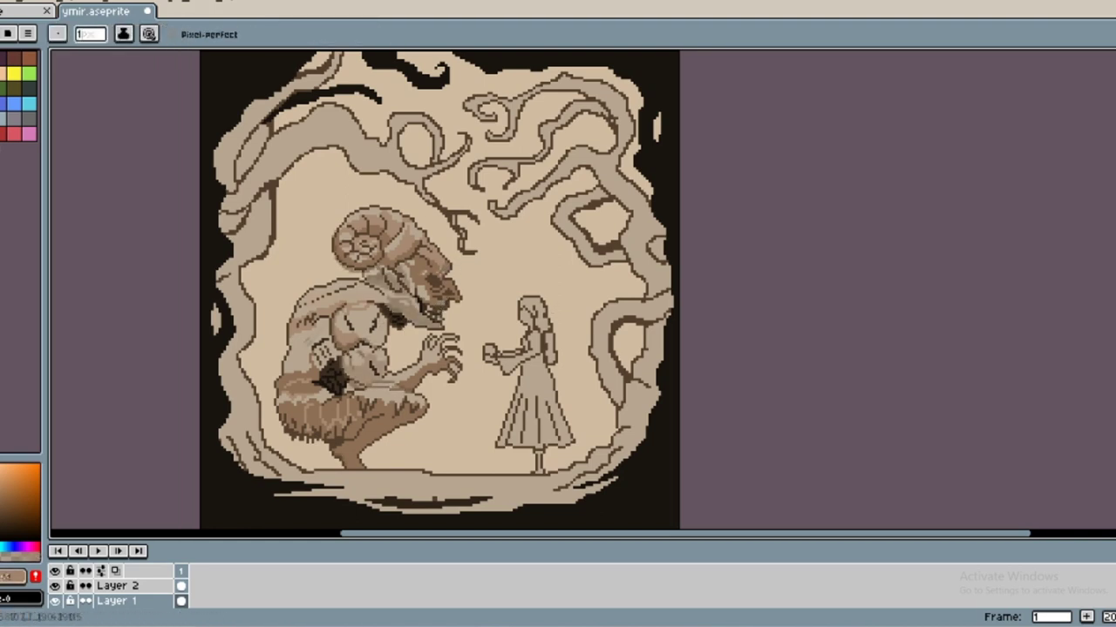
pyautogui.press('i')
pyautogui.click(426, 271)
pyautogui.press('b')
pyautogui.press('g')
pyautogui.keyDown('alt'); pyautogui.click(363, 325); pyautogui.keyUp('alt')
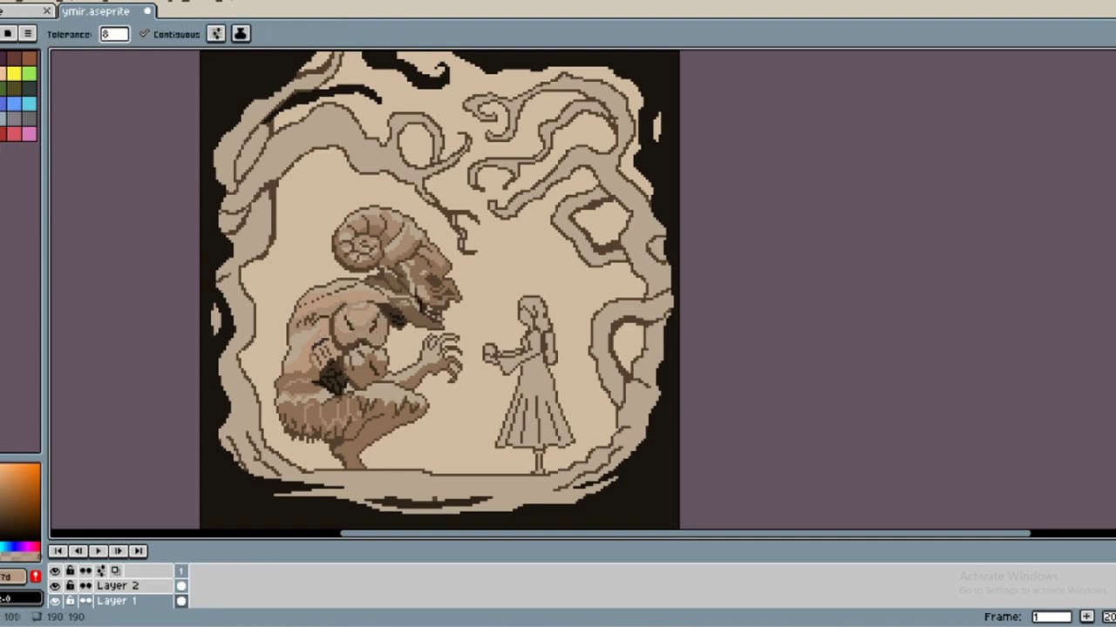
pyautogui.keyDown('alt'); pyautogui.click(394, 300); pyautogui.keyUp('alt')
pyautogui.keyDown('alt'); pyautogui.click(409, 288); pyautogui.keyUp('alt')
pyautogui.click(410, 277)
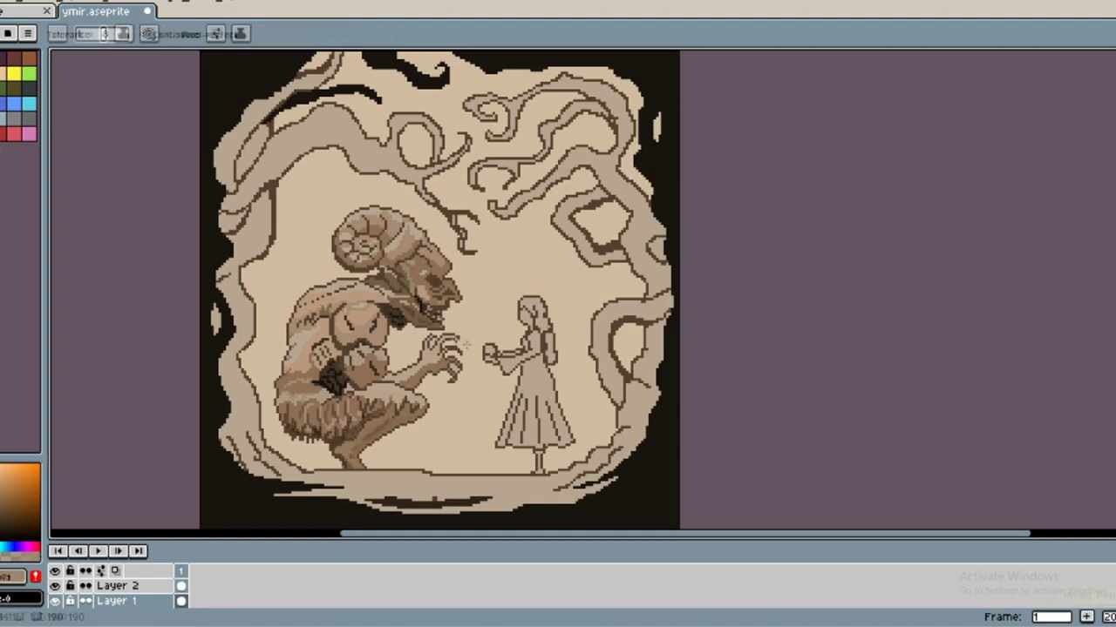
pyautogui.press('b')
# Sample several browns and shade the girl's dress dark brown.
pyautogui.press('g')
pyautogui.press('b')
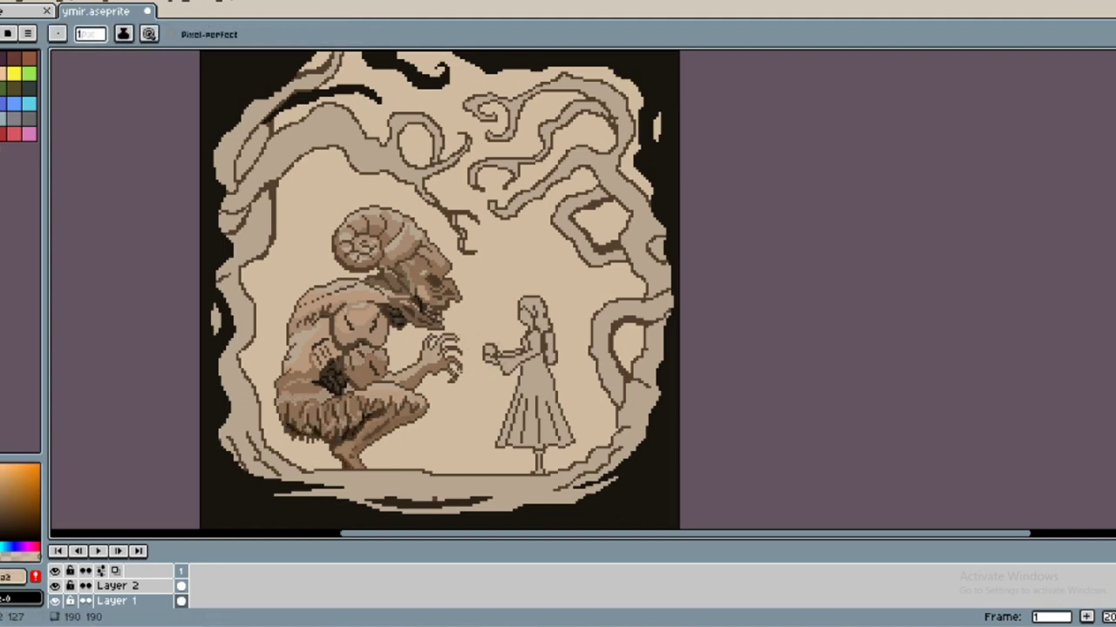
pyautogui.keyDown('alt'); pyautogui.click(453, 353); pyautogui.keyUp('alt')
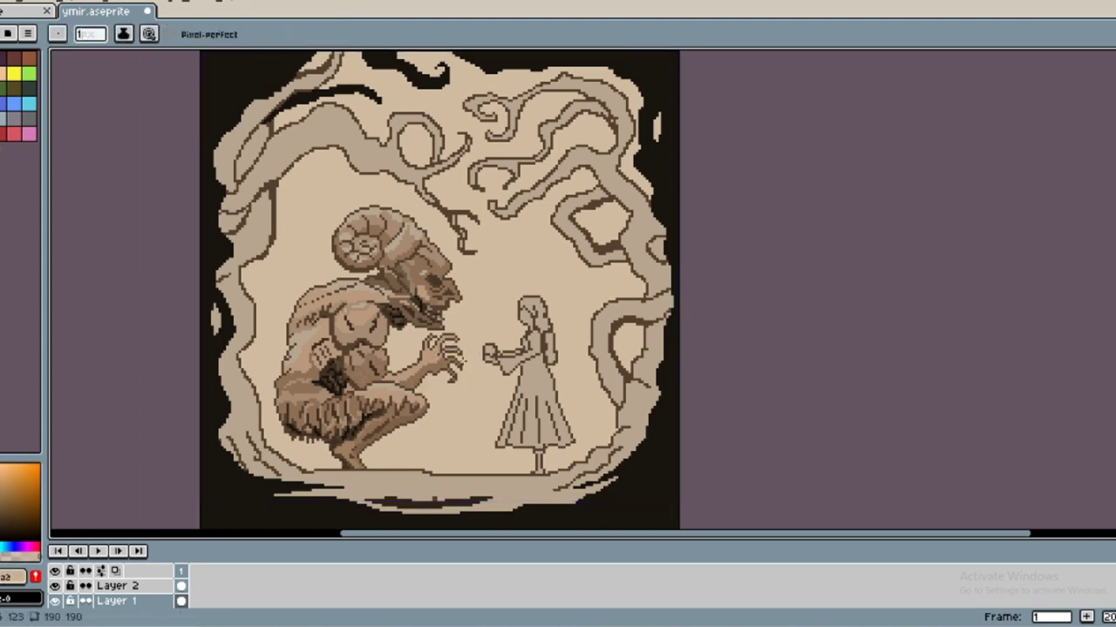
pyautogui.keyDown('alt'); pyautogui.click(493, 357); pyautogui.keyUp('alt')
pyautogui.keyDown('alt'); pyautogui.click(401, 349); pyautogui.keyUp('alt')
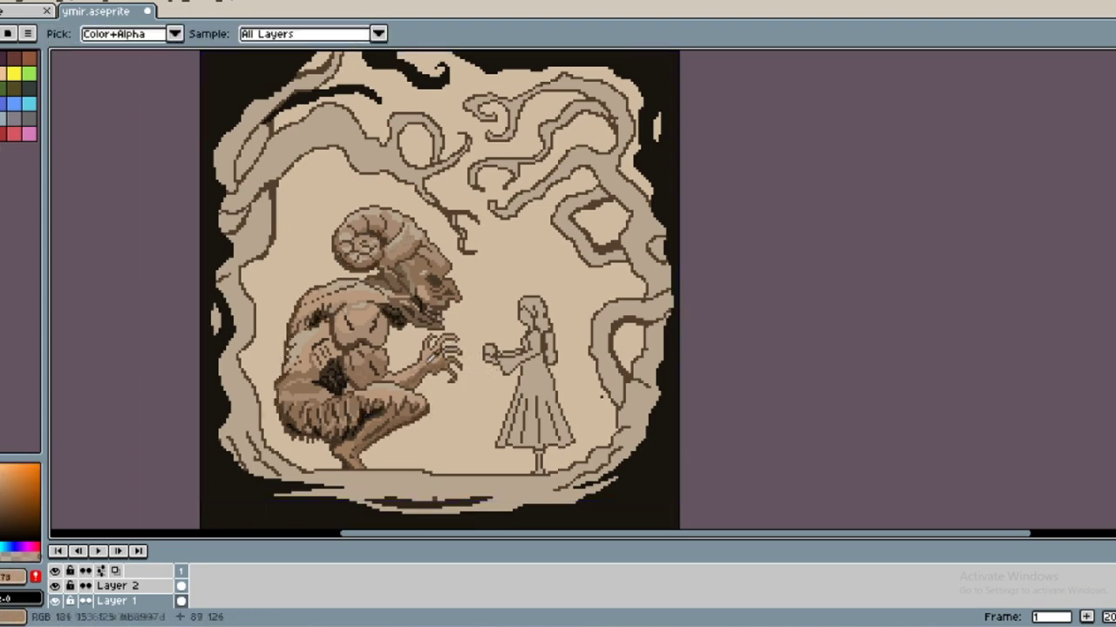
pyautogui.keyDown('alt'); pyautogui.click(397, 370); pyautogui.keyUp('alt')
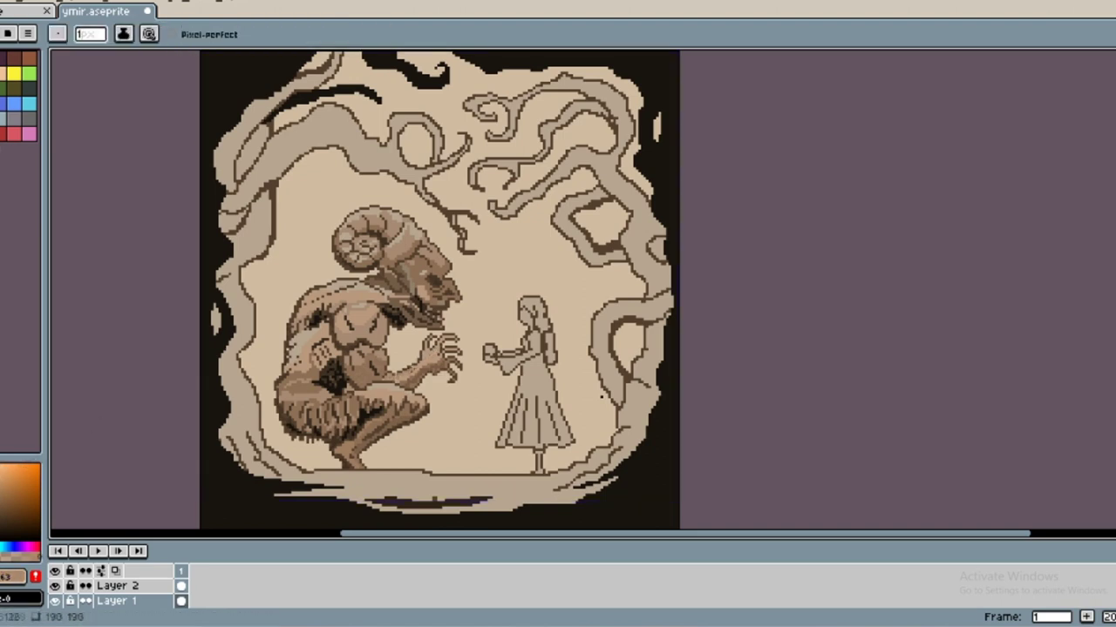
pyautogui.keyDown('alt'); pyautogui.click(356, 287); pyautogui.keyUp('alt')
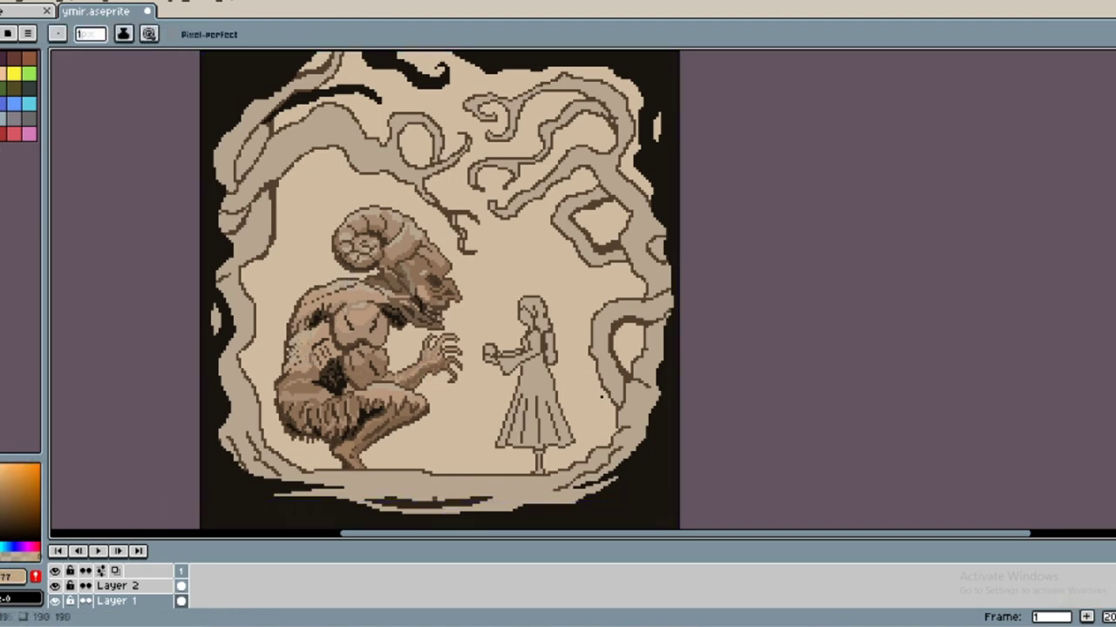
pyautogui.keyDown('alt'); pyautogui.click(303, 354); pyautogui.keyUp('alt')
pyautogui.moveTo(549, 358)
pyautogui.mouseDown()
pyautogui.moveTo(523, 435)
pyautogui.moveTo(550, 419)
pyautogui.moveTo(562, 435)
pyautogui.mouseUp()
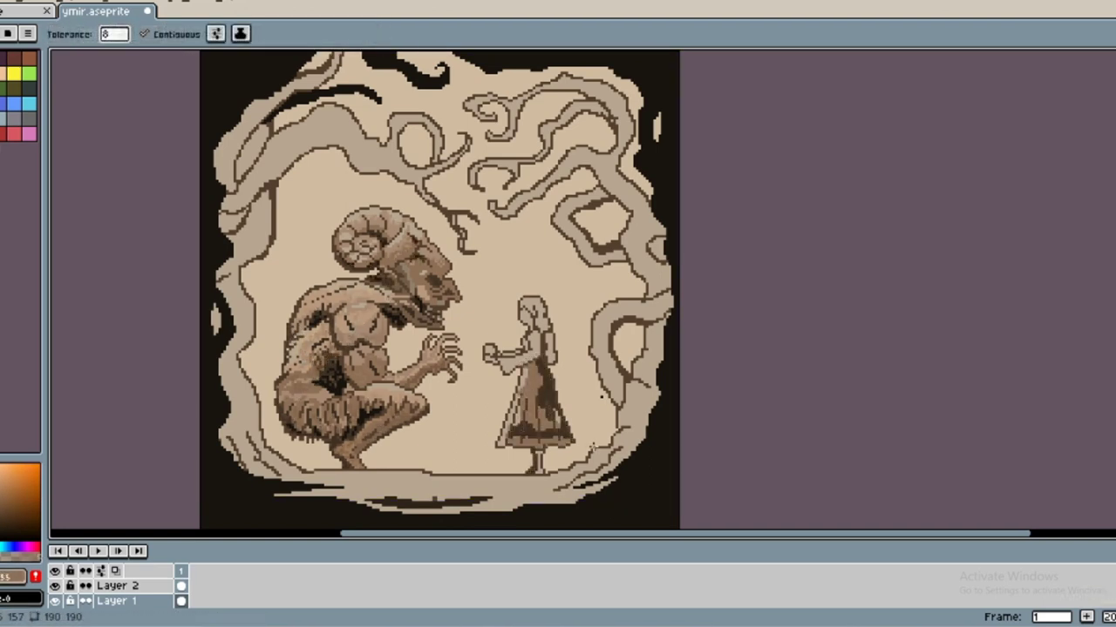
# Sample a darker shade and fill a small patch near the girl's arm.
pyautogui.press('b')
pyautogui.keyDown('alt'); pyautogui.click(540, 409); pyautogui.keyUp('alt')
pyautogui.press('g')
pyautogui.click(515, 366)
pyautogui.press('b')
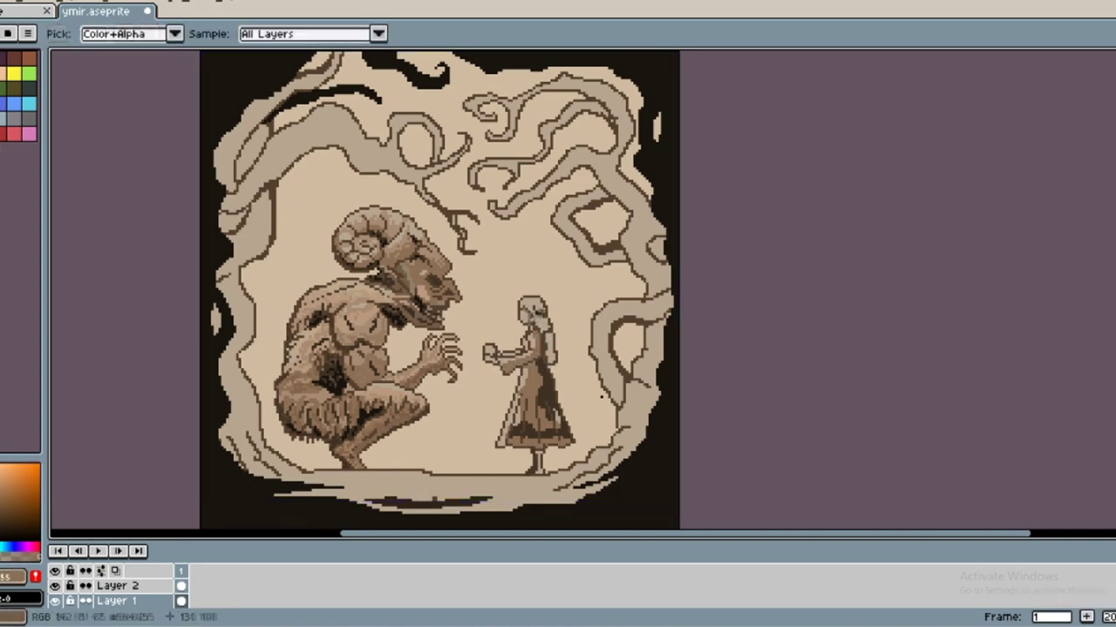
# Undo a stray stroke and sample further shades for the giant's shading.
pyautogui.hotkey('ctrl', 'z')
pyautogui.press('v')
pyautogui.press('b')
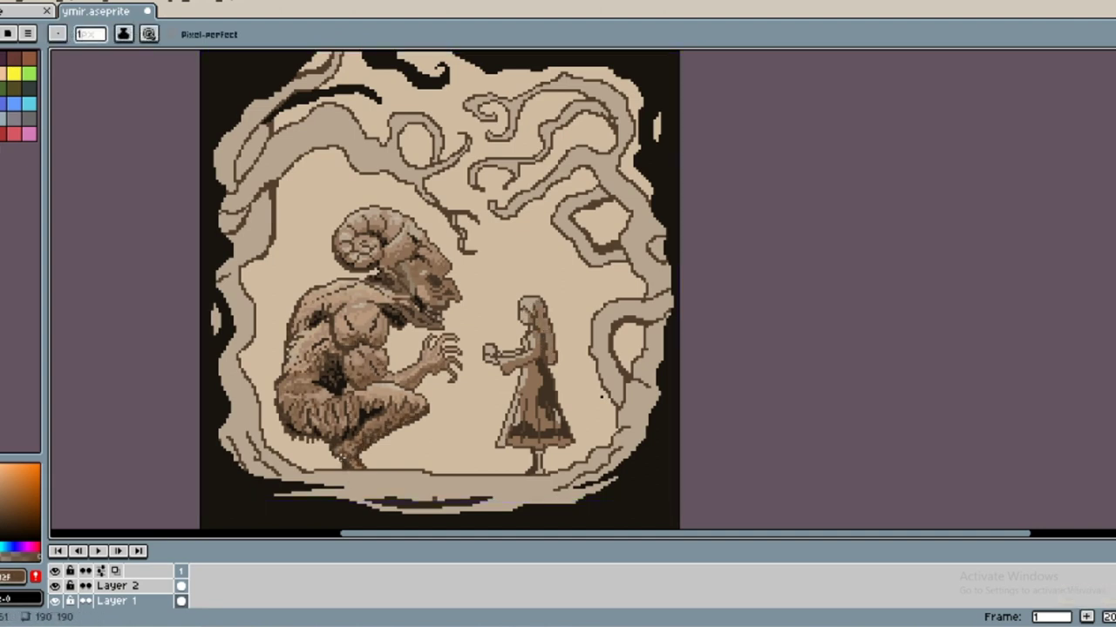
pyautogui.keyDown('alt'); pyautogui.click(531, 418); pyautogui.keyUp('alt')
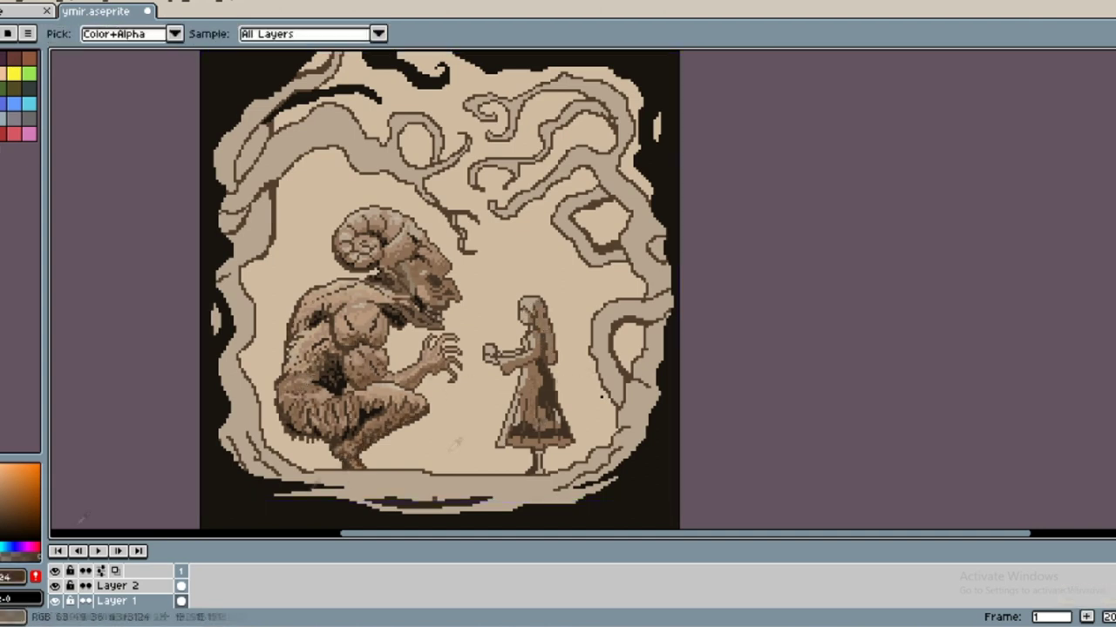
pyautogui.keyDown('alt'); pyautogui.click(538, 364); pyautogui.keyUp('alt')
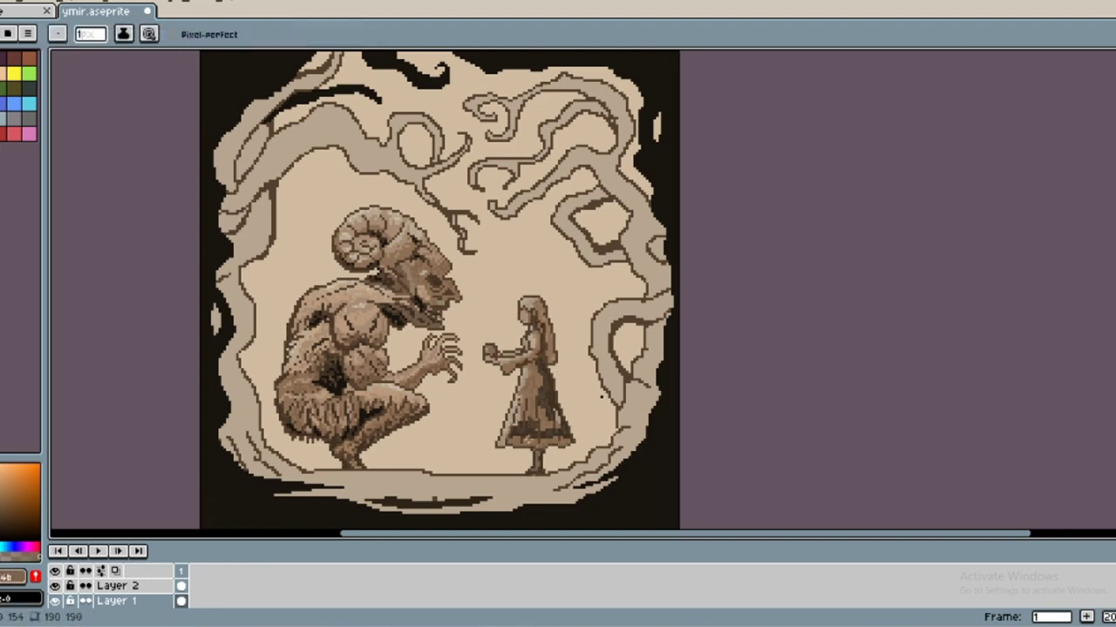
pyautogui.keyDown('alt'); pyautogui.click(510, 410); pyautogui.keyUp('alt')
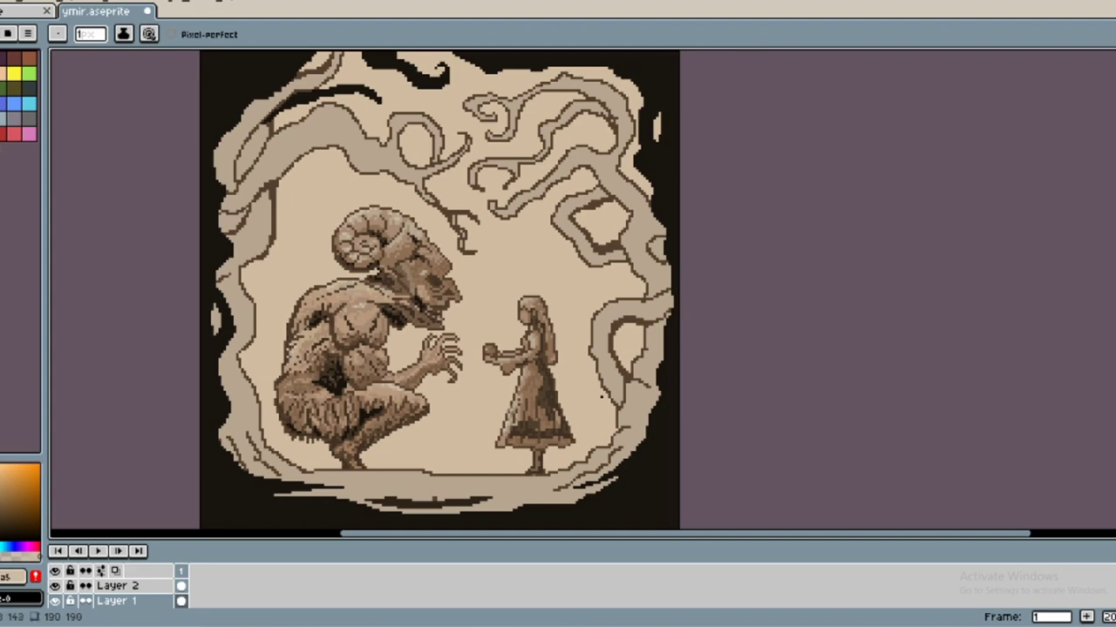
# Draw sampled-brown grass tufts along the floor, darker under the giant, and darken the lower-right trunk.
pyautogui.keyDown('alt'); pyautogui.click(530, 338); pyautogui.keyUp('alt')
pyautogui.moveTo(279, 462); pyautogui.dragTo(600, 443)
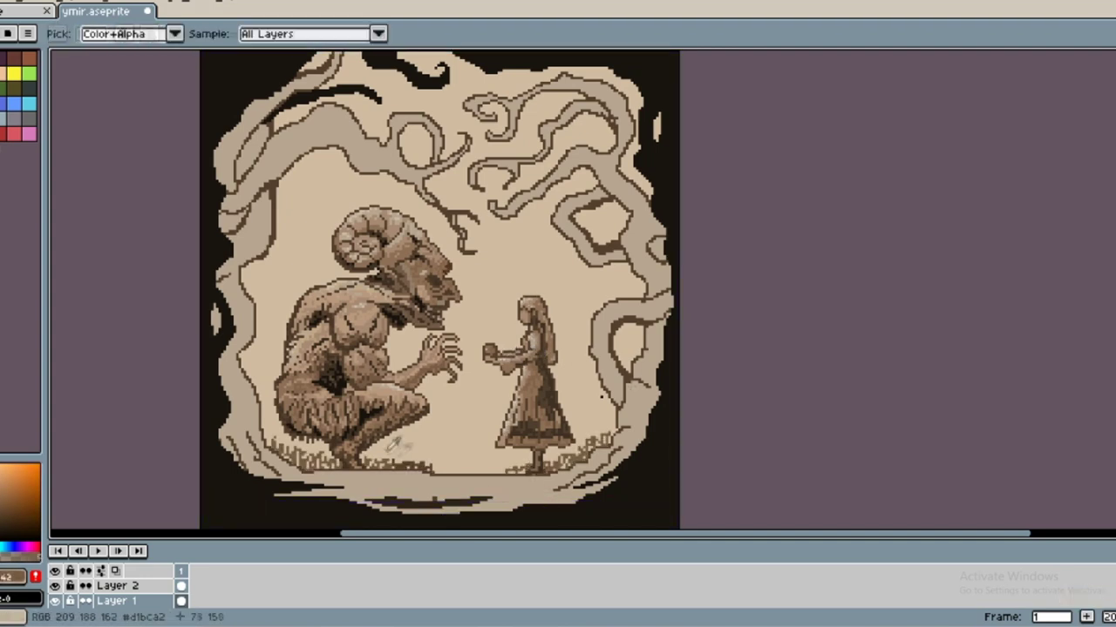
pyautogui.keyDown('alt'); pyautogui.click(479, 357); pyautogui.keyUp('alt')
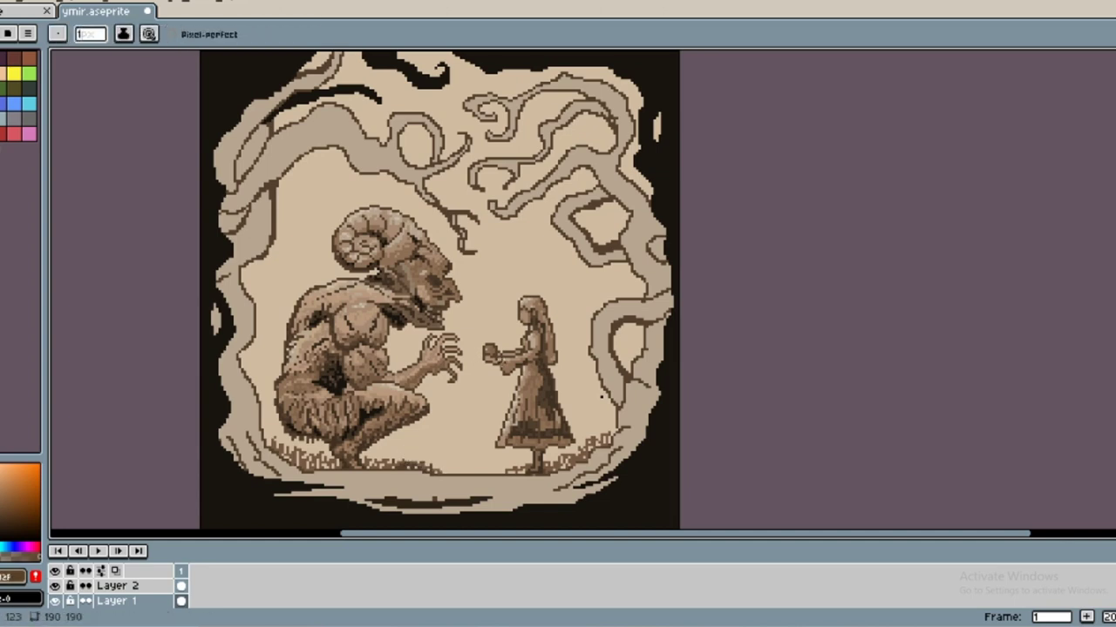
pyautogui.keyDown('alt'); pyautogui.click(547, 401); pyautogui.keyUp('alt')
pyautogui.moveTo(270, 458); pyautogui.dragTo(388, 471)
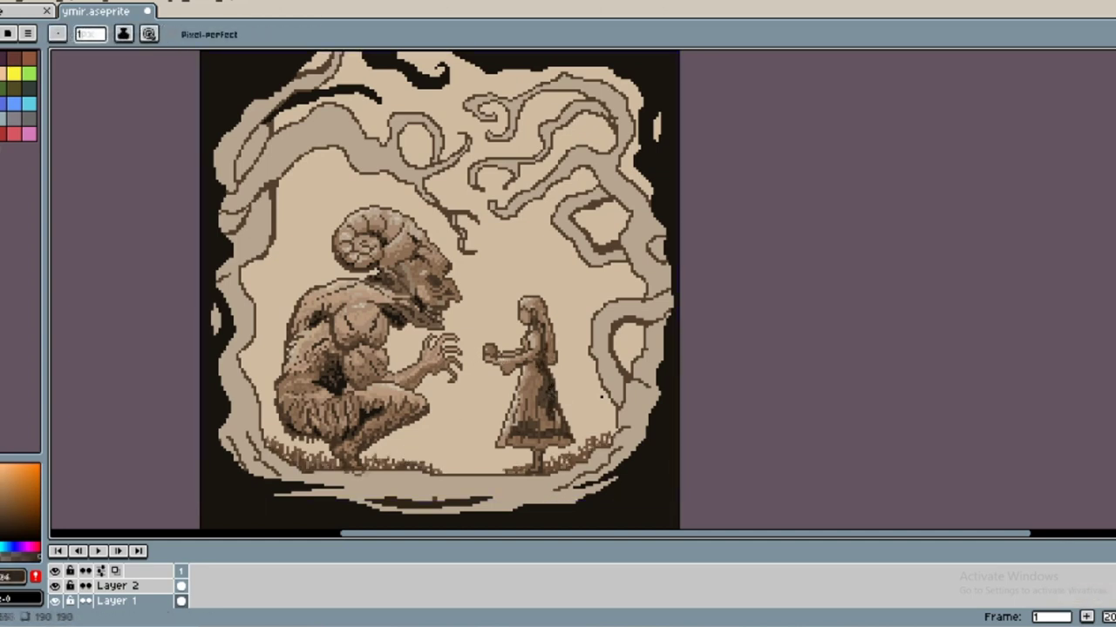
pyautogui.keyDown('alt'); pyautogui.click(416, 469); pyautogui.keyUp('alt')
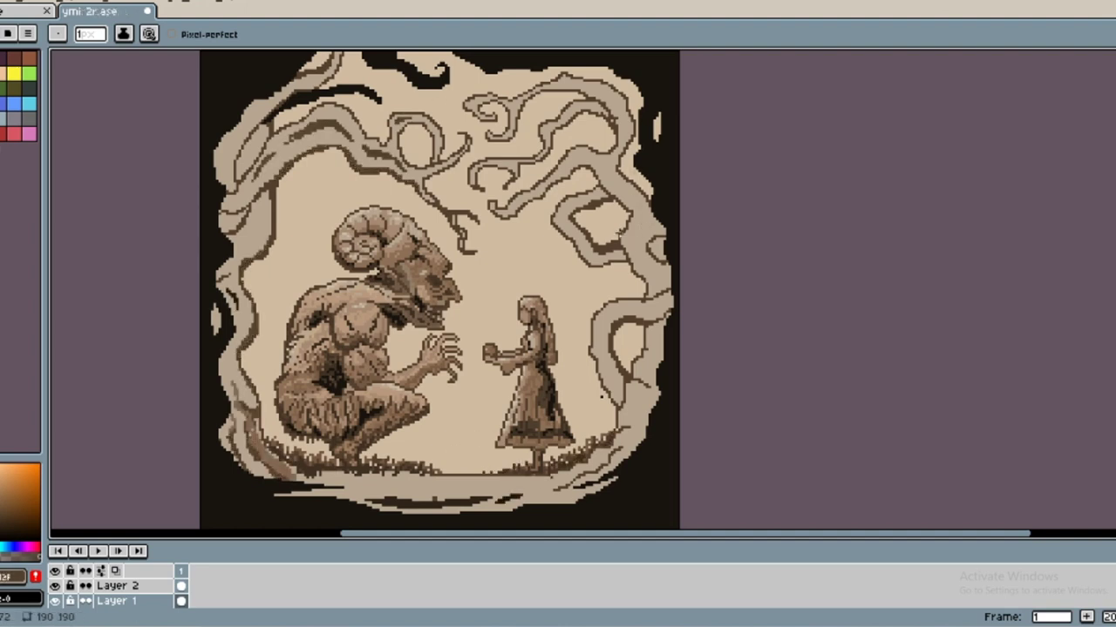
pyautogui.keyDown('alt'); pyautogui.click(657, 248); pyautogui.keyUp('alt')
pyautogui.moveTo(578, 480)
pyautogui.mouseDown()
pyautogui.moveTo(610, 460)
pyautogui.moveTo(648, 336)
pyautogui.mouseUp()
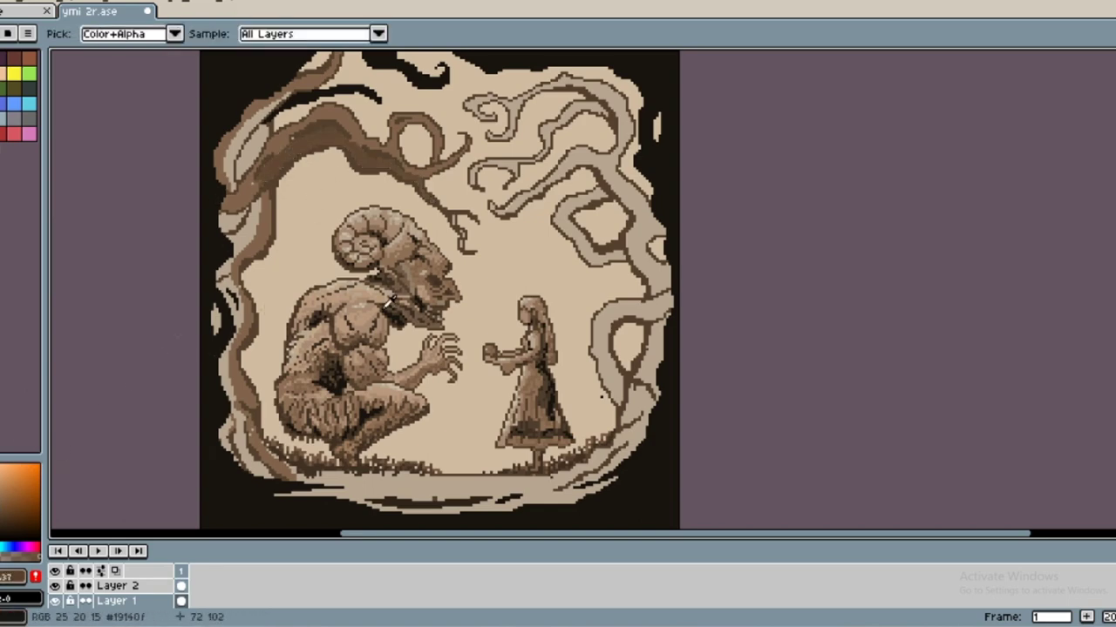
# Recolour the bottom ground stroke darker, toggling between Pencil, Paint Bucket and Eyedropper tools.
pyautogui.click(511, 499)
pyautogui.press('b')
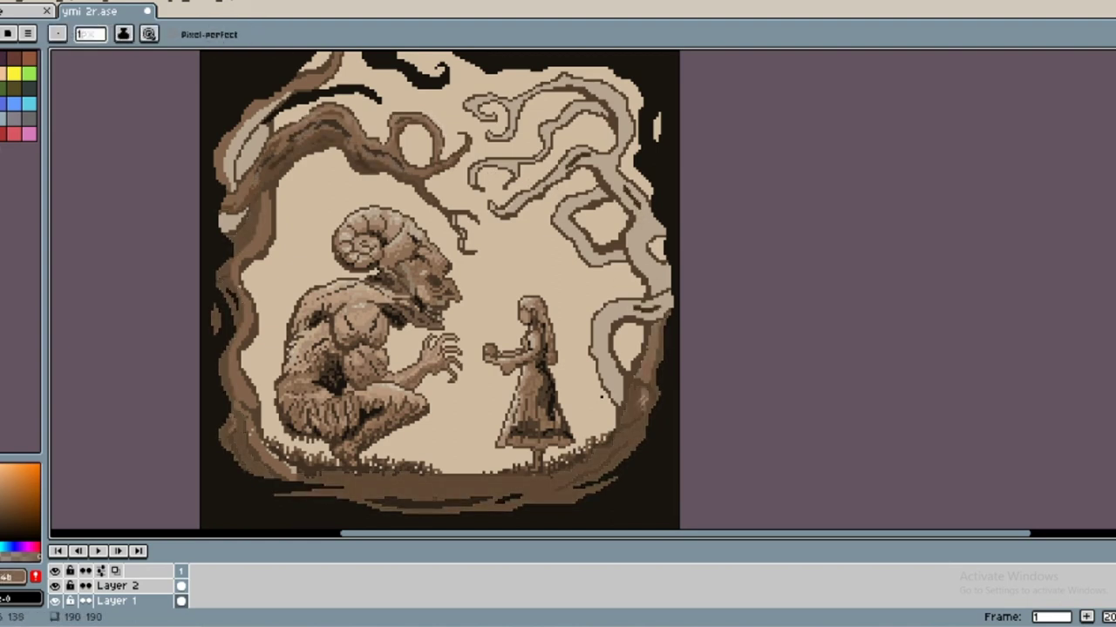
pyautogui.press('g')
pyautogui.press('b')
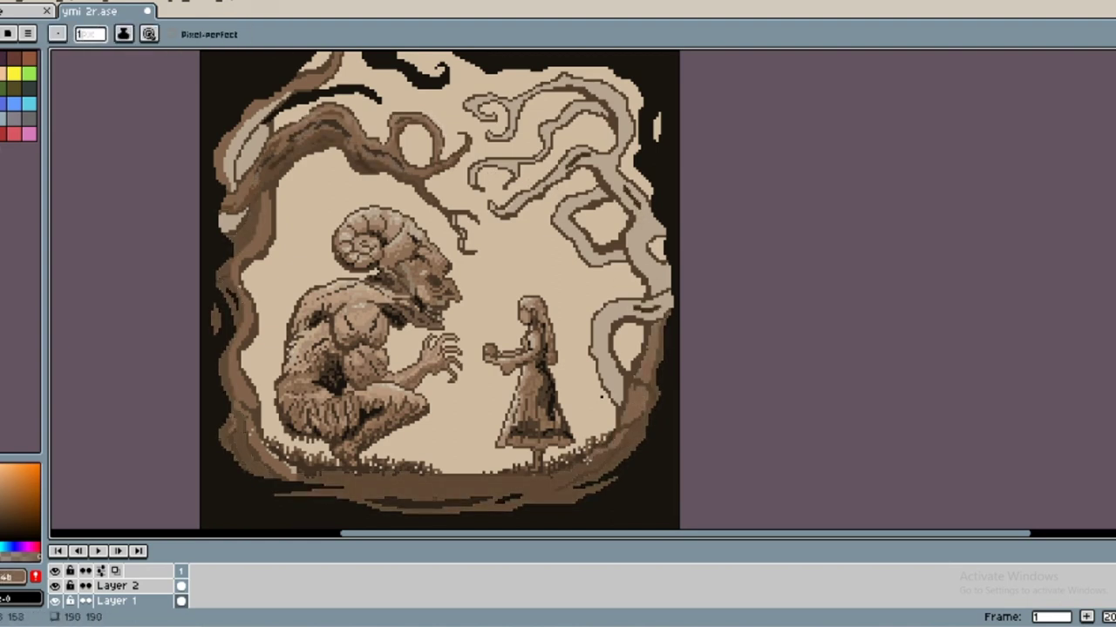
pyautogui.press('i')
pyautogui.press('g')
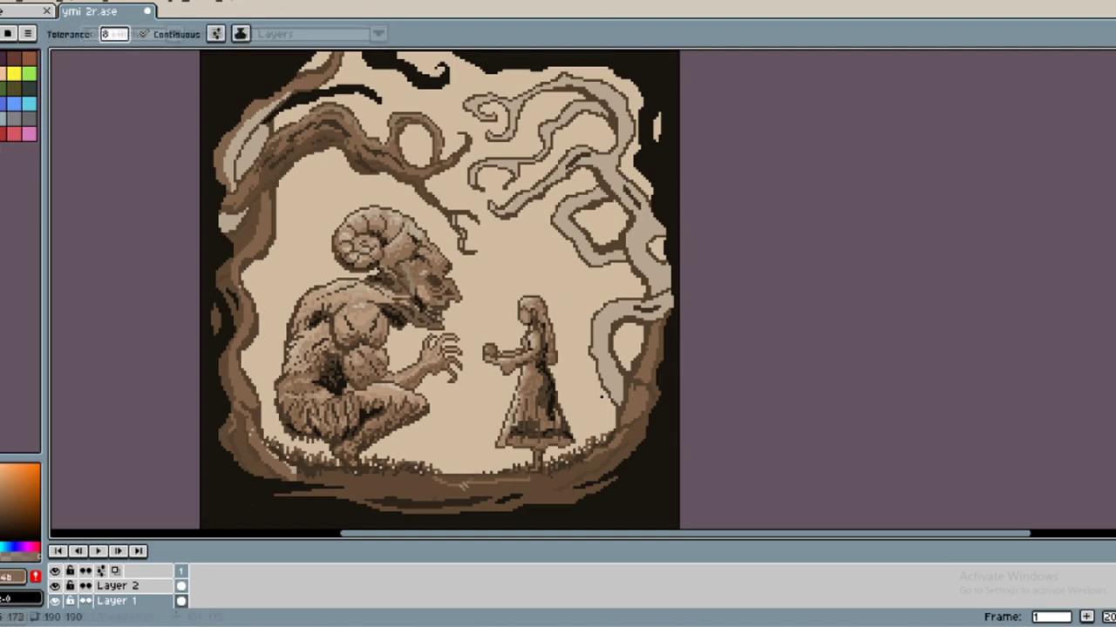
pyautogui.press('b')
pyautogui.press('g')
pyautogui.press('b')
pyautogui.press('i')
pyautogui.press('b')
pyautogui.press('i')
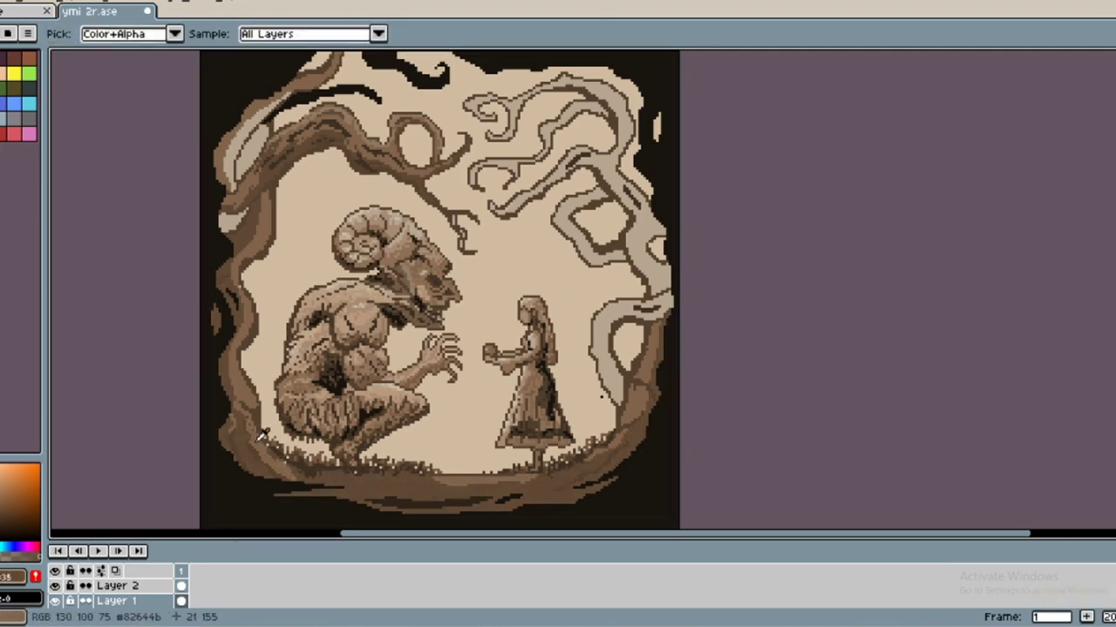
pyautogui.press('b')
pyautogui.press('i')
pyautogui.press('b')
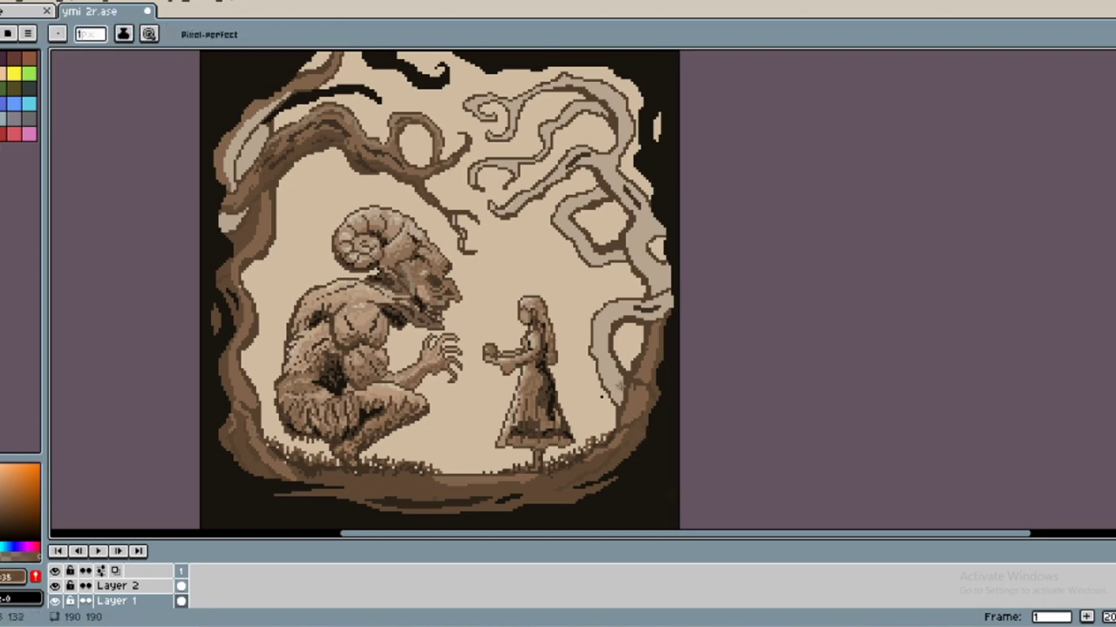
# Turn the pale upper-right branches dark brown and shade the right branch and trunk mid-brown.
pyautogui.press('g')
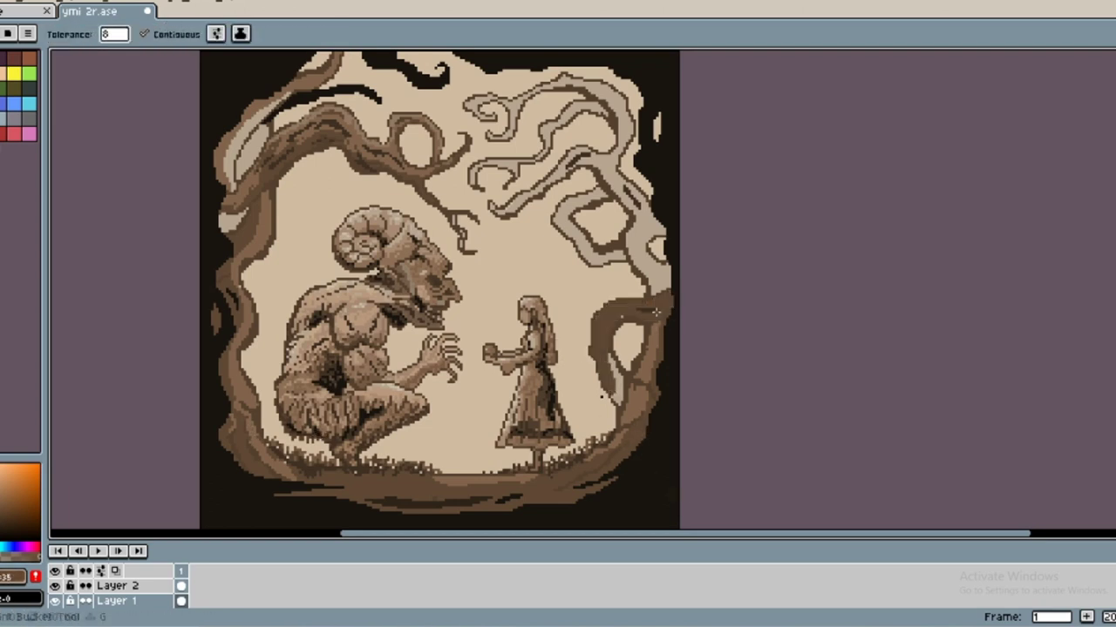
pyautogui.press('b')
pyautogui.moveTo(580, 107)
pyautogui.mouseDown()
pyautogui.moveTo(615, 87)
pyautogui.moveTo(624, 130)
pyautogui.mouseUp()
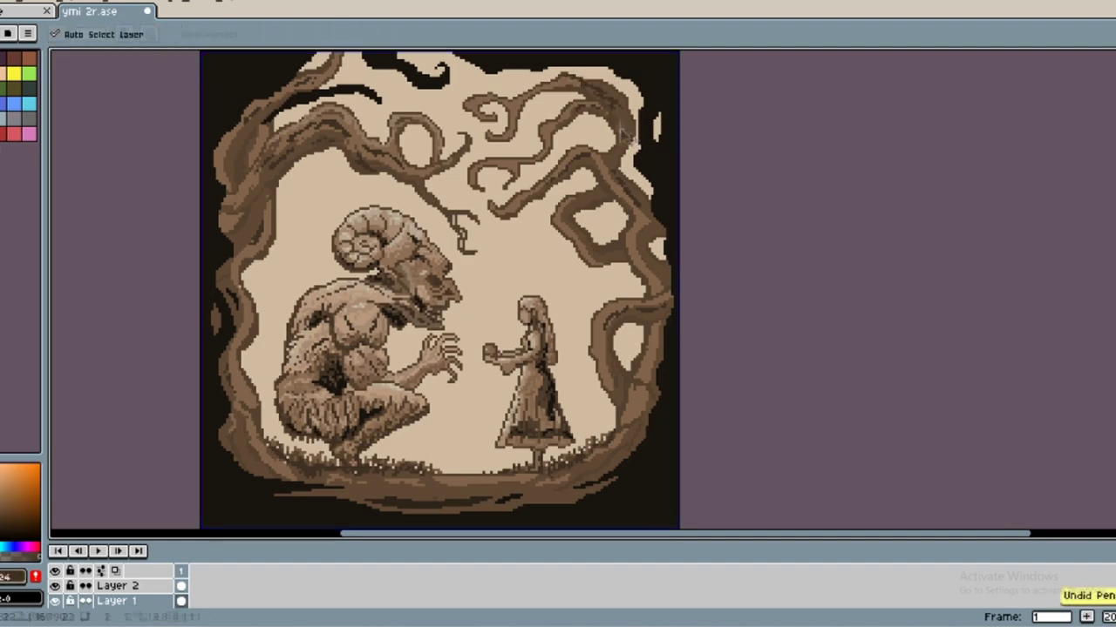
pyautogui.keyDown('alt'); pyautogui.click(625, 124); pyautogui.keyUp('alt')
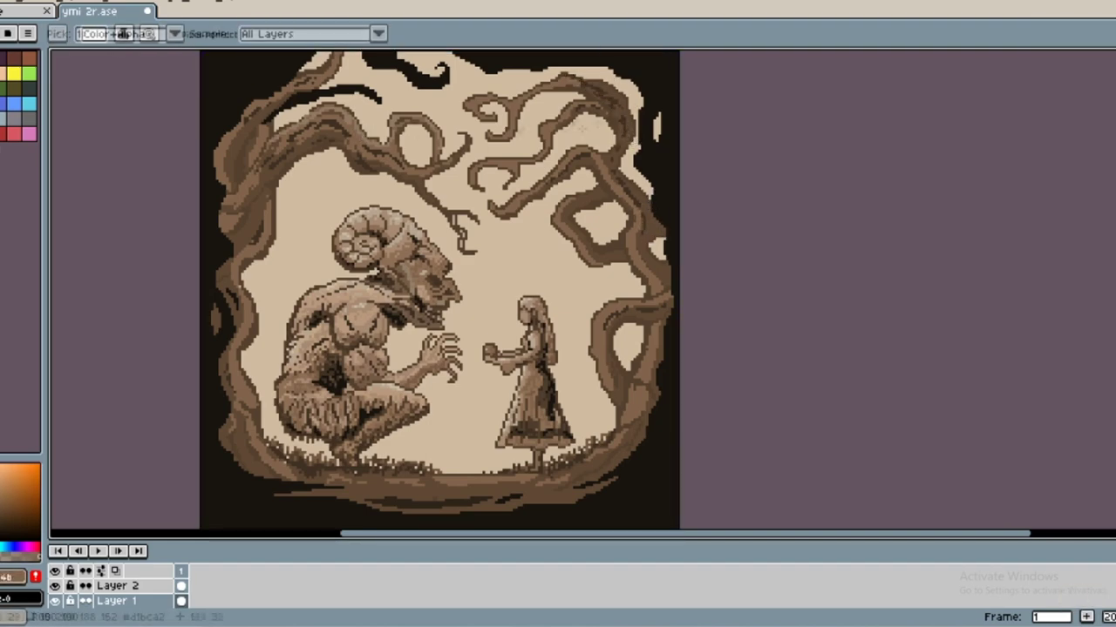
pyautogui.moveTo(598, 165); pyautogui.dragTo(638, 258)
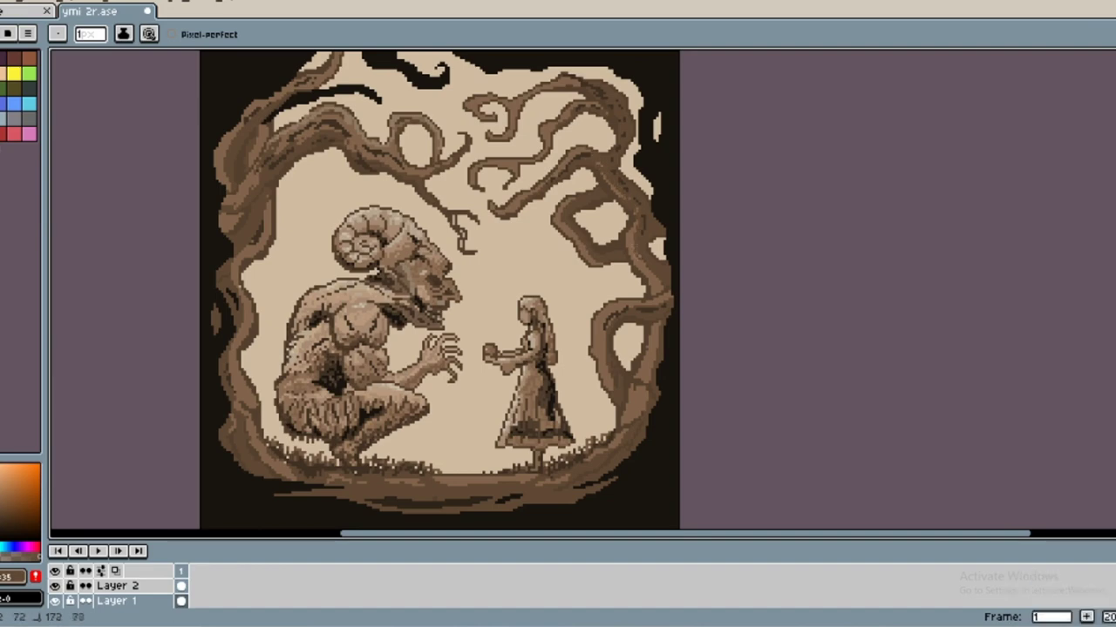
pyautogui.moveTo(656, 335)
pyautogui.mouseDown()
pyautogui.moveTo(636, 417)
pyautogui.moveTo(643, 380)
pyautogui.mouseUp()
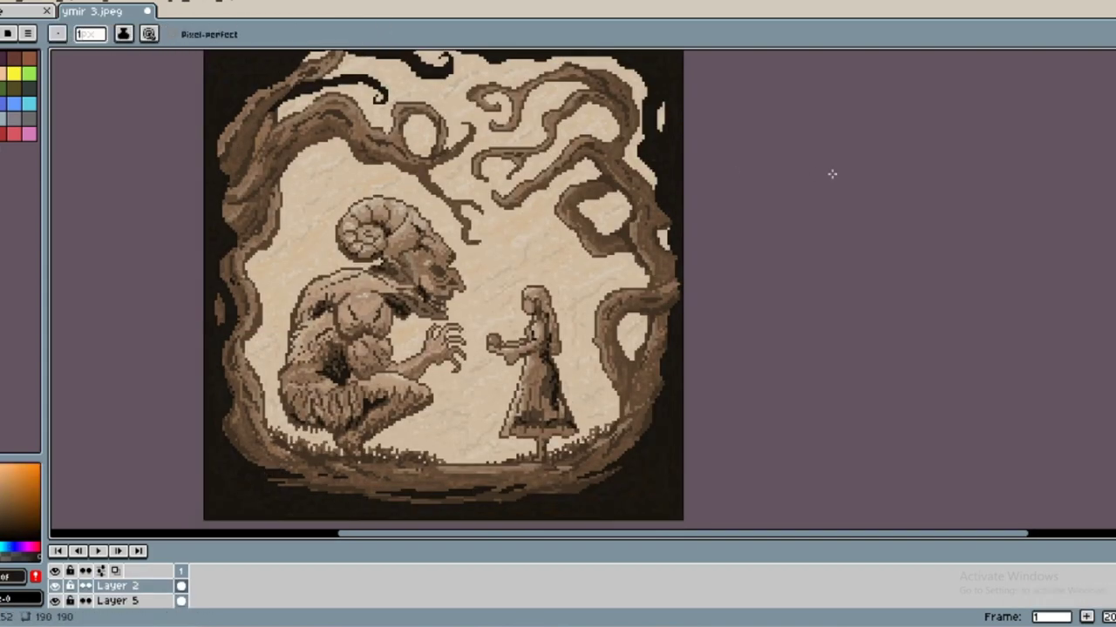
# Press Alt to switch between colour sampling and pixel drawing.
pyautogui.press('alt')
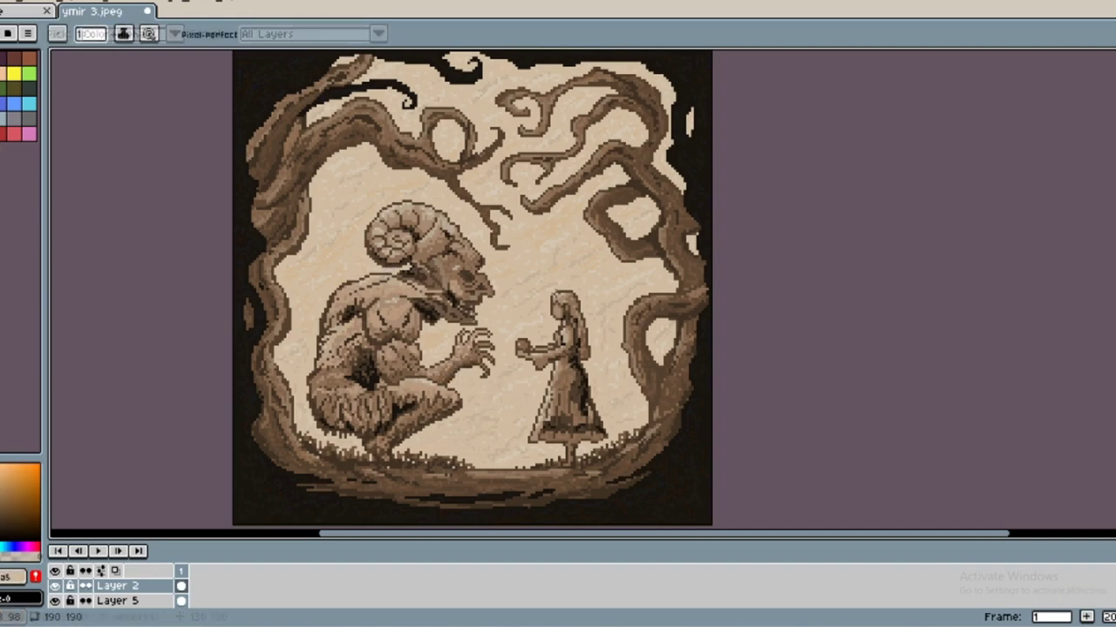